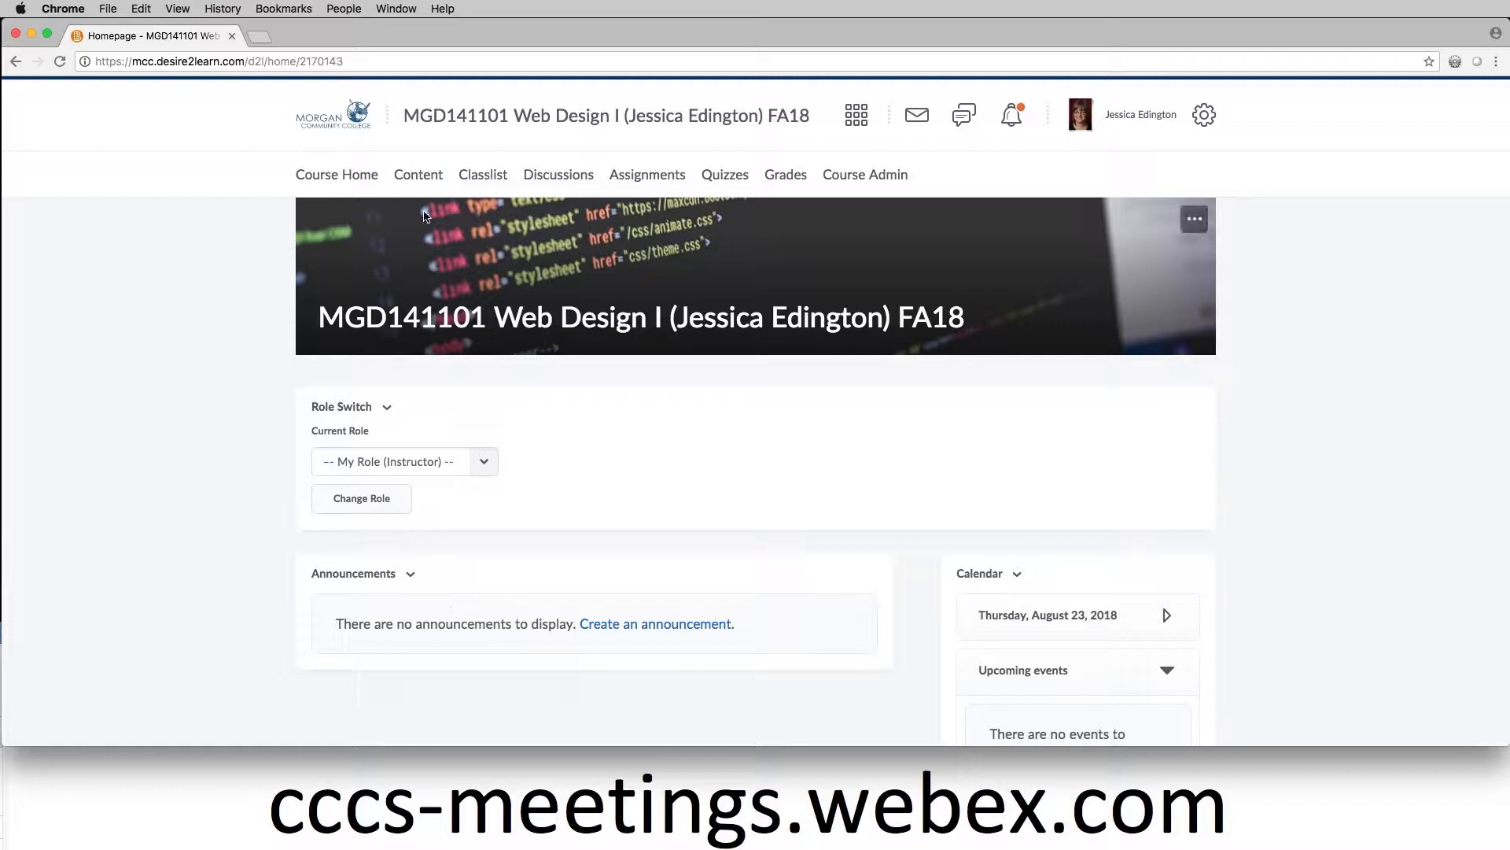
Step: Start a new link in the Course Information module of the course content
click(423, 175)
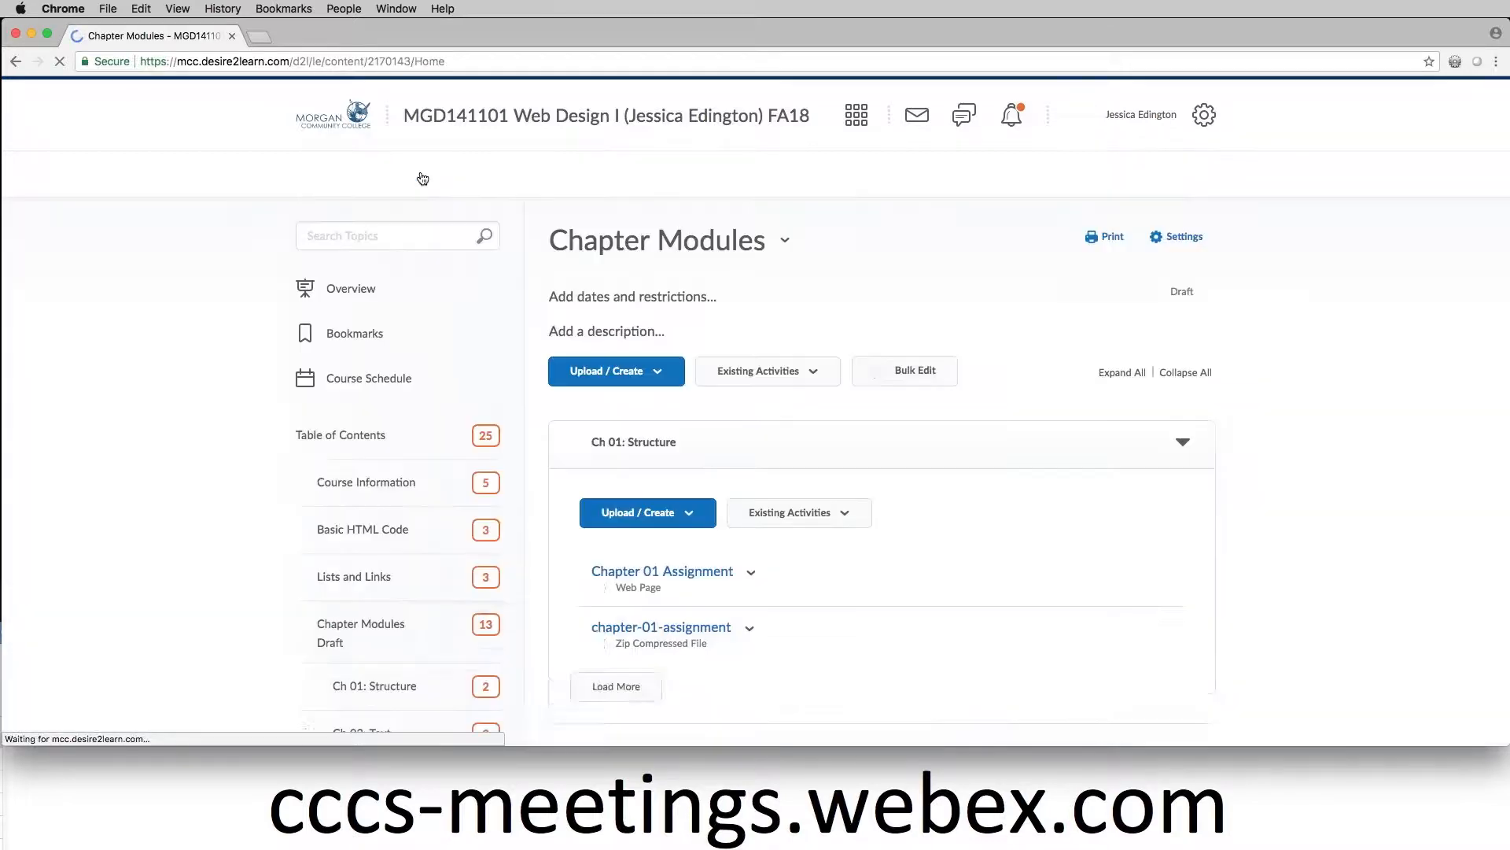
click(381, 485)
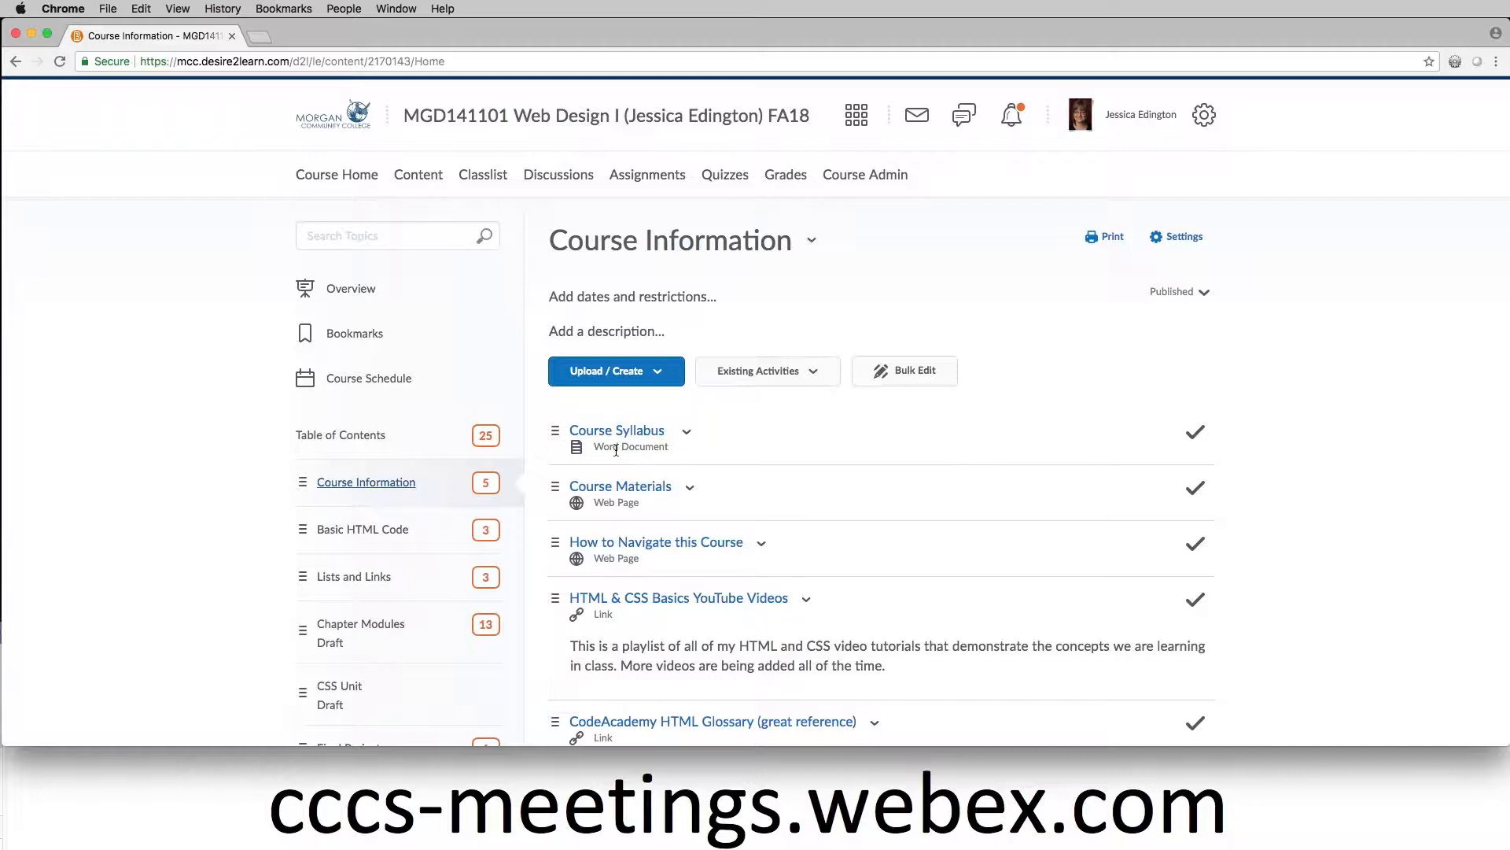
click(607, 376)
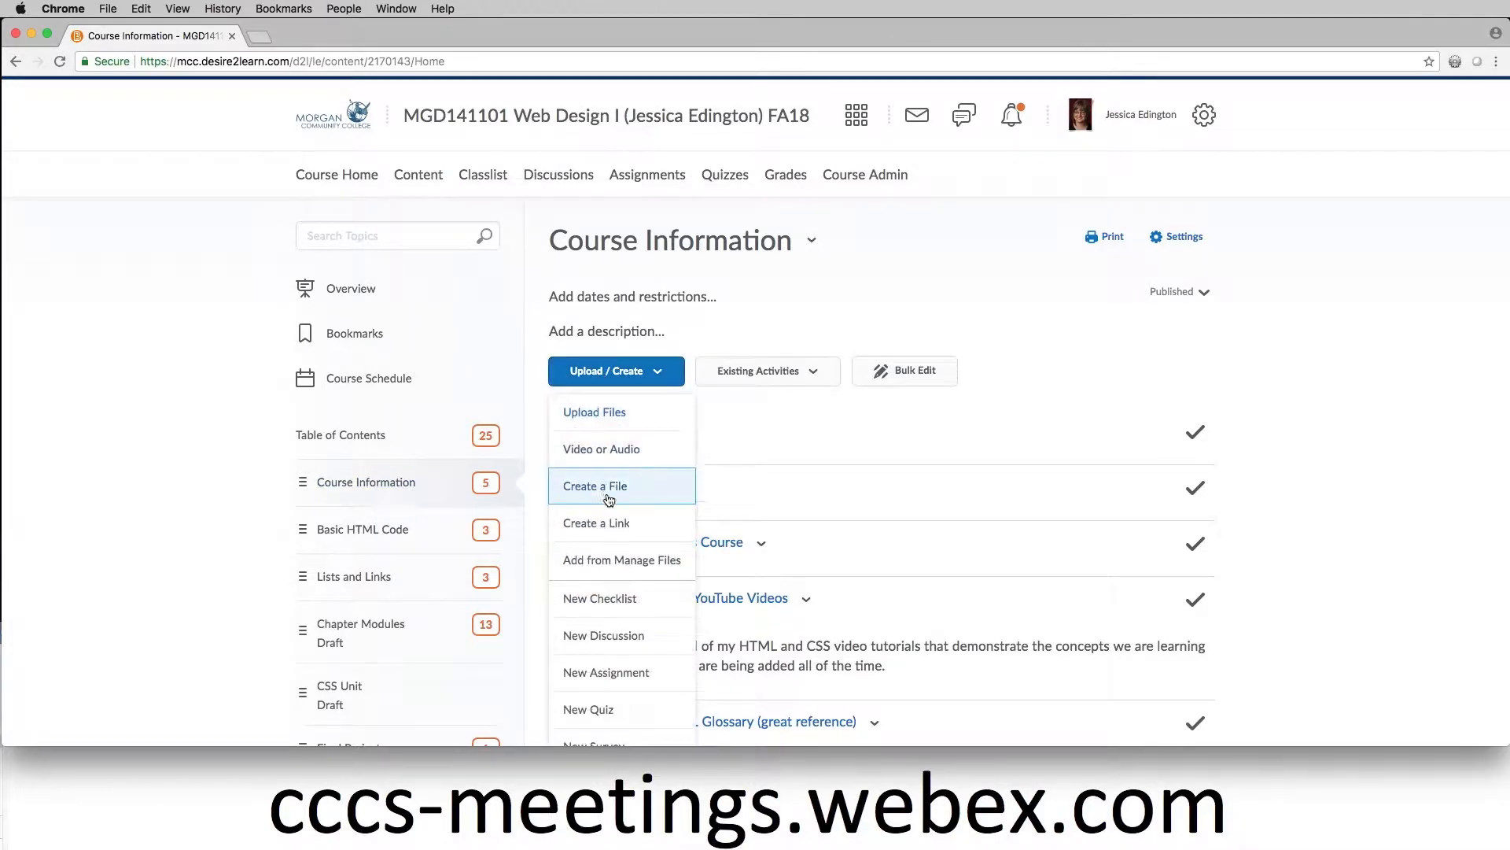
click(609, 525)
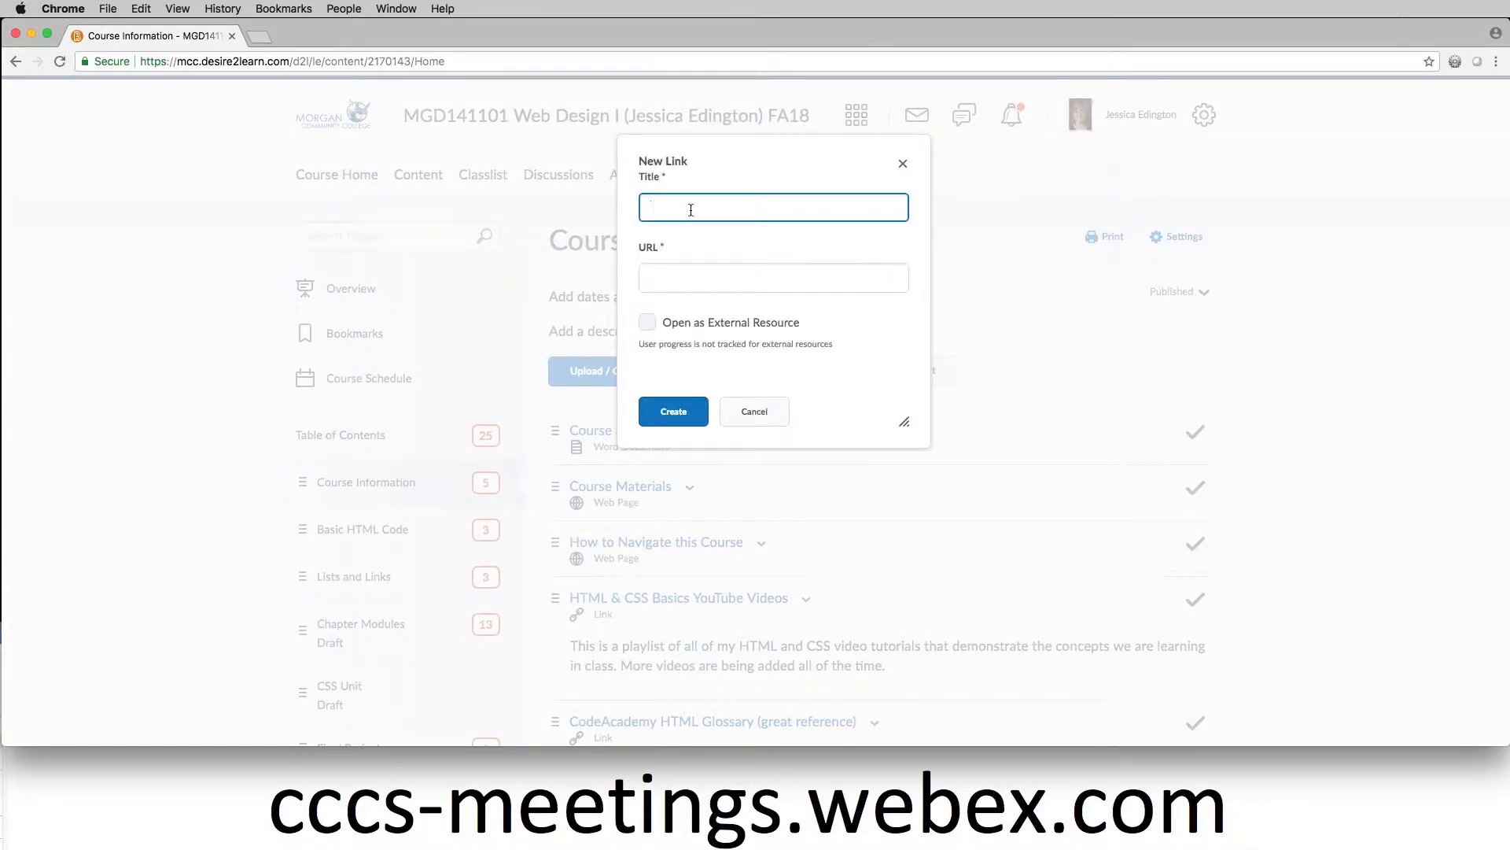
click(697, 279)
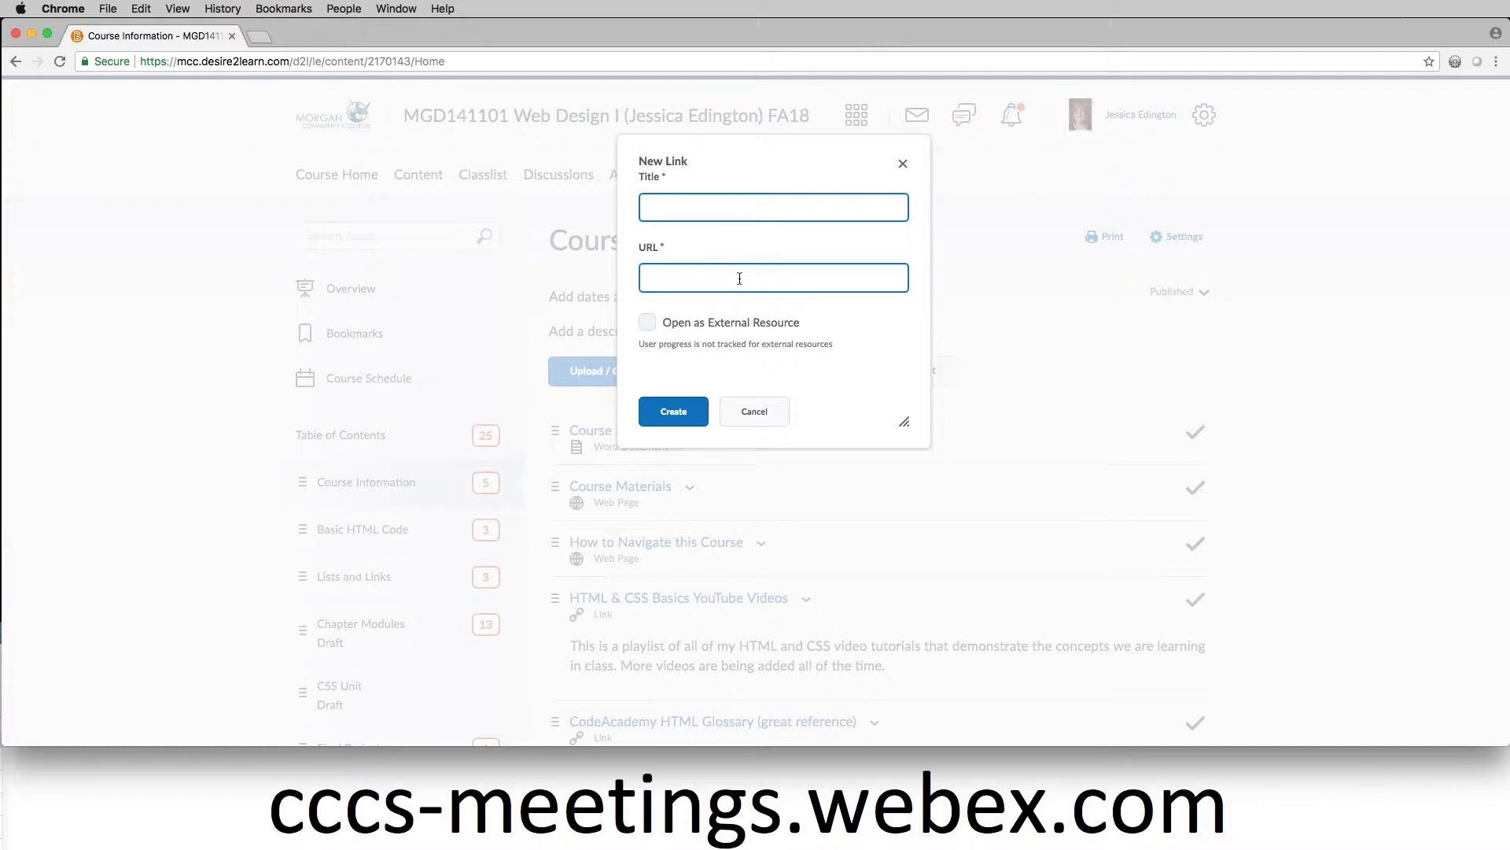
Step: Open cccs-meetings.webex.com in a new browser tab
click(259, 37)
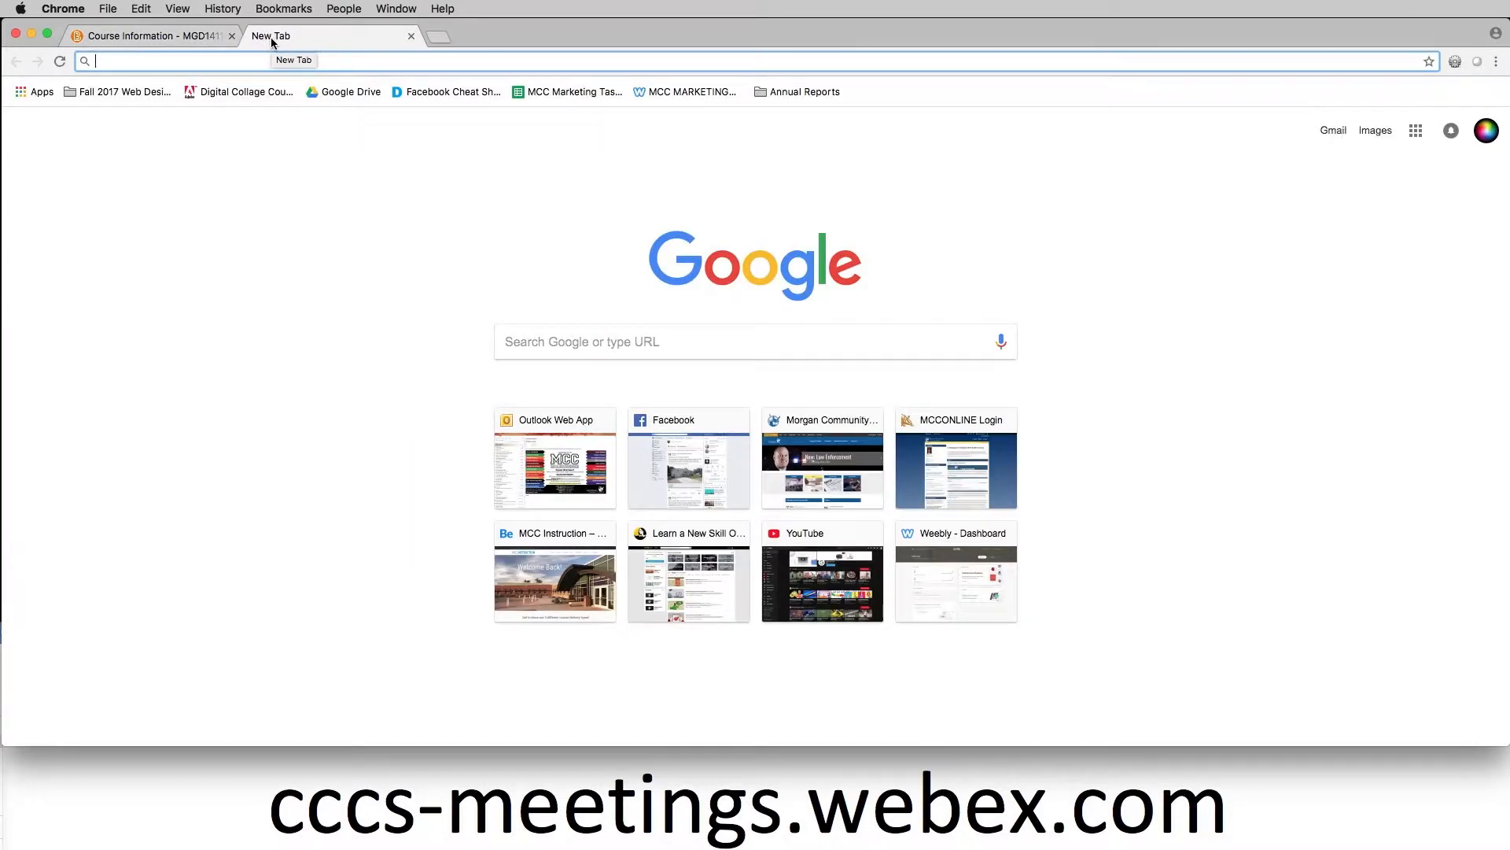
text(cccs-)
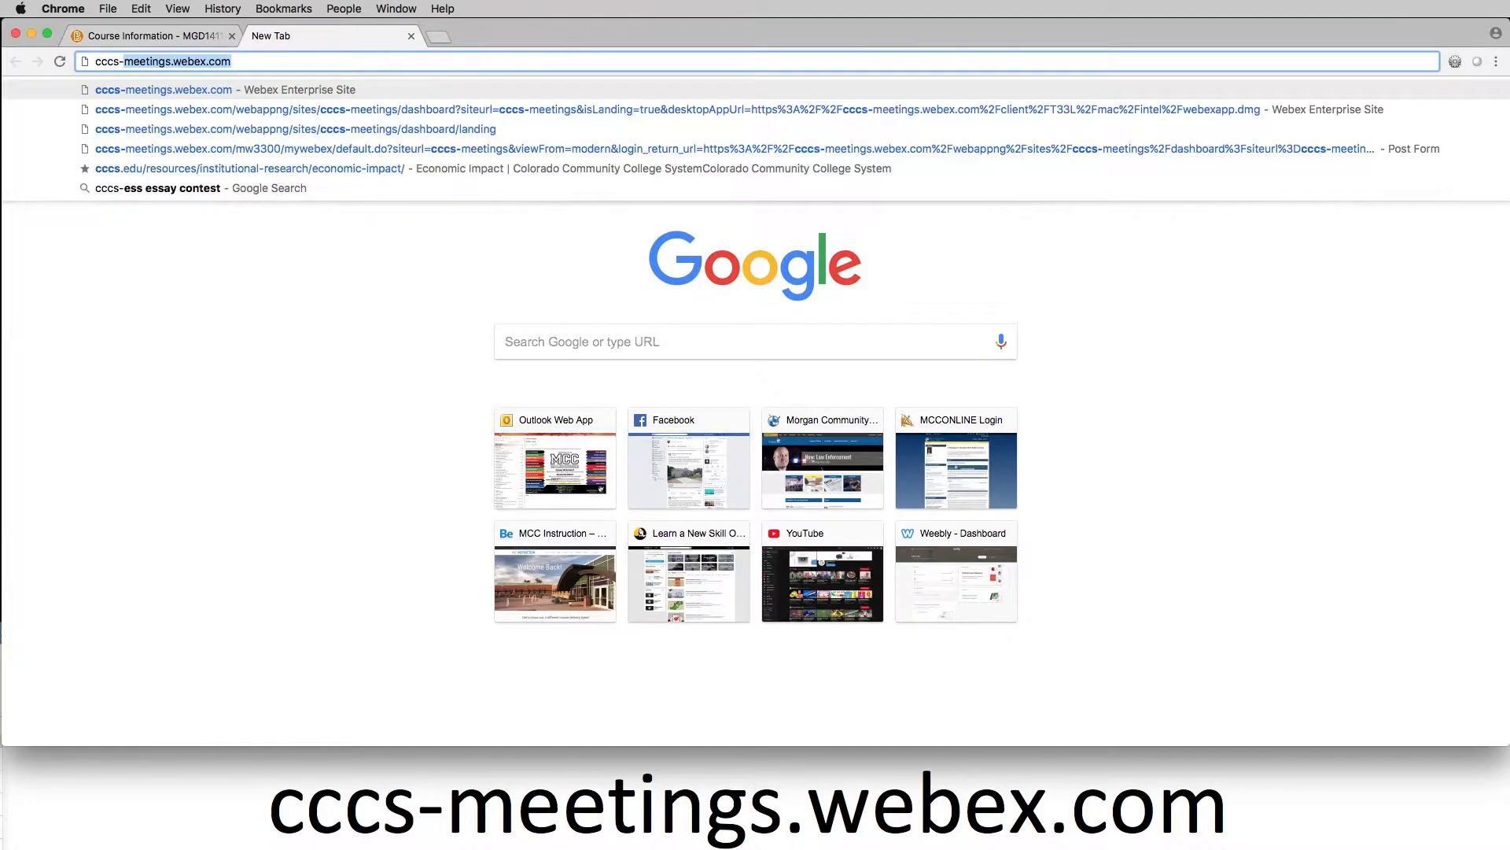
text(meetings.)
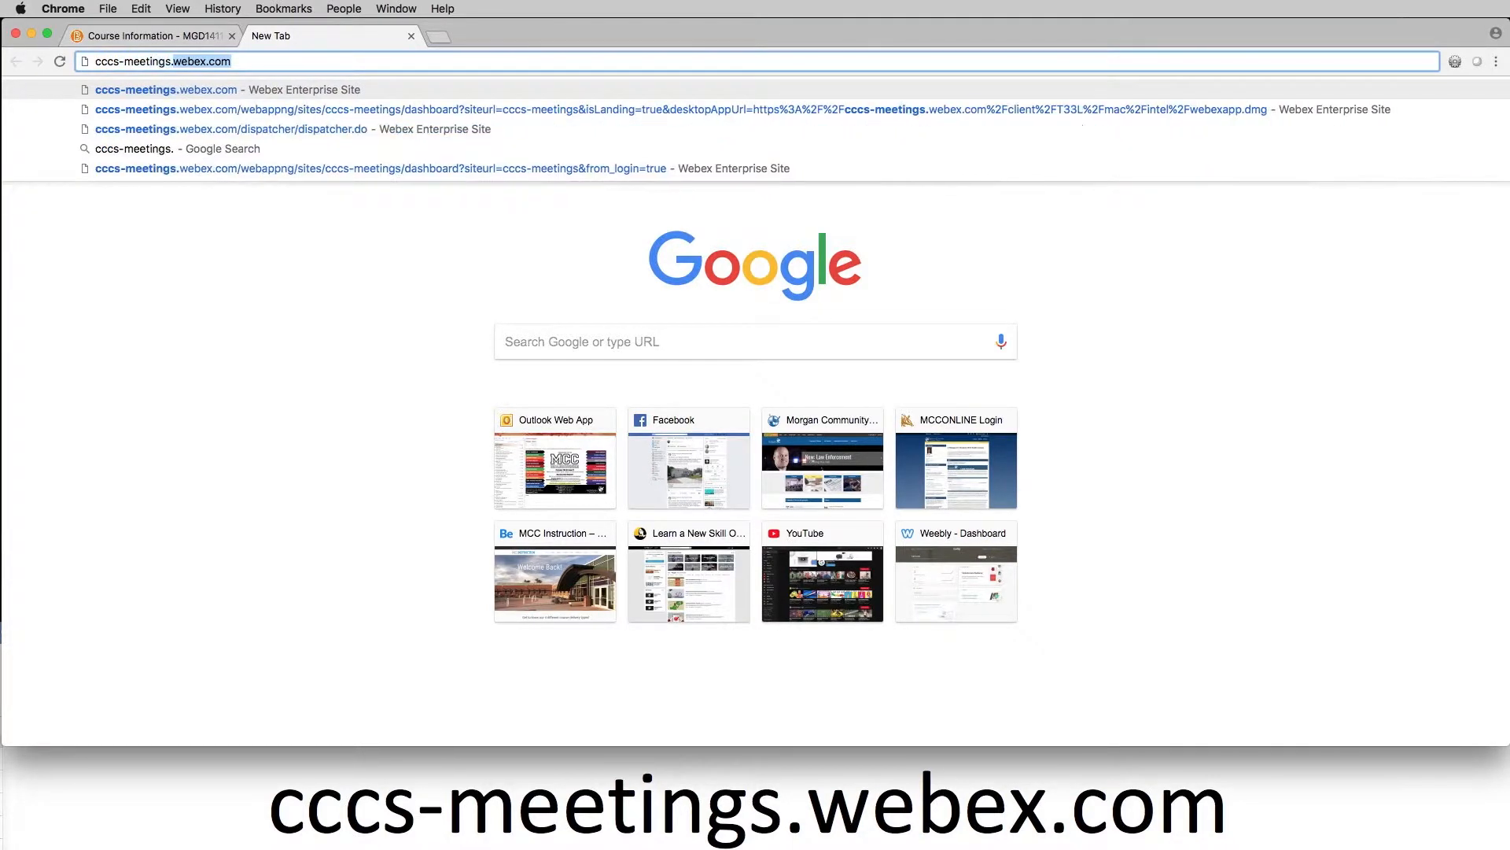
text(webex.com)
key(Return)
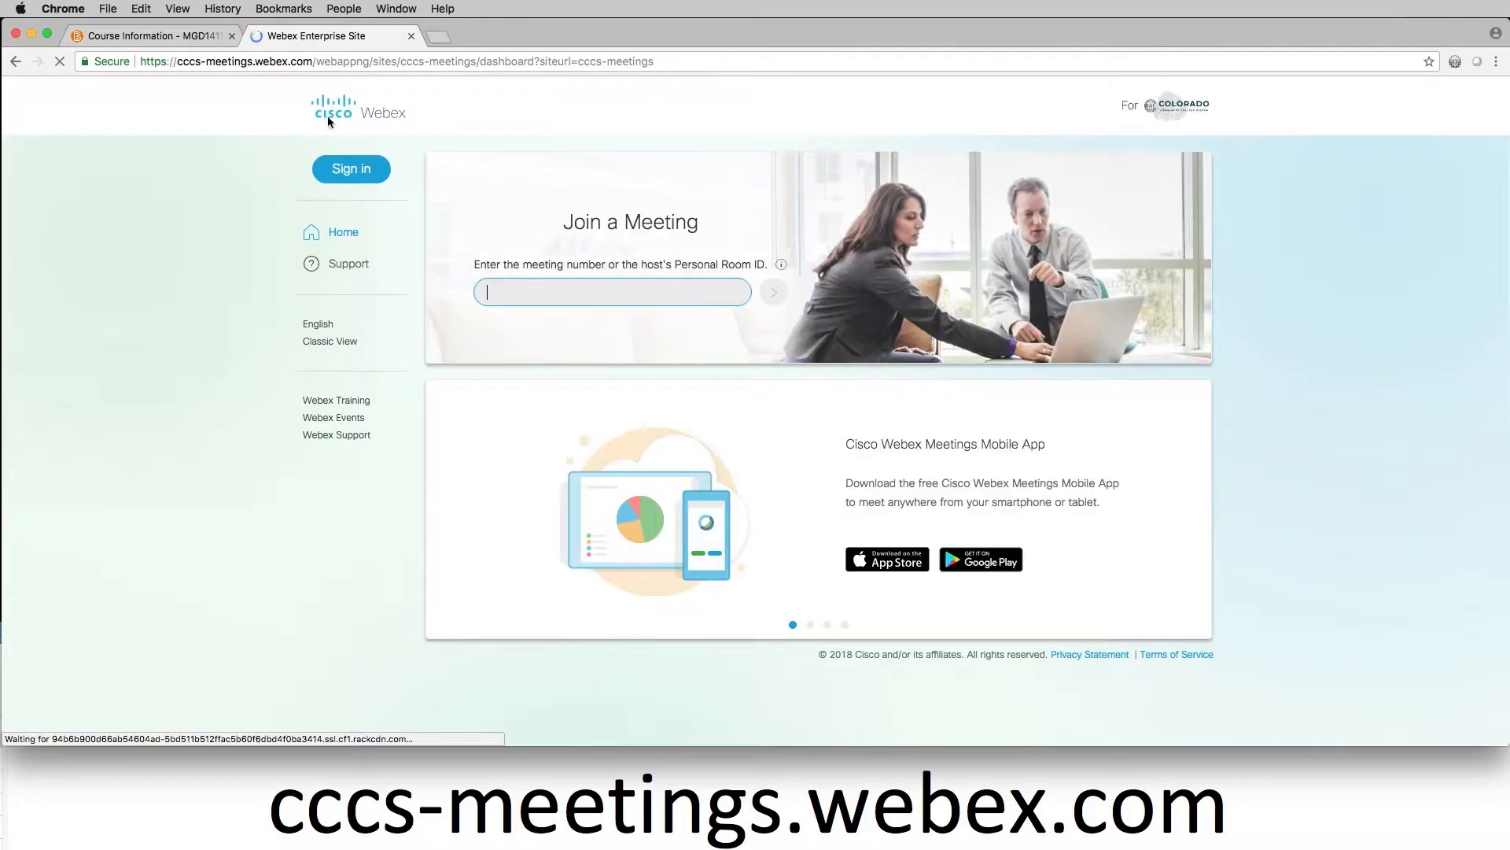
Step: Start signing in to Webex and submit the account's e-mail address
click(356, 169)
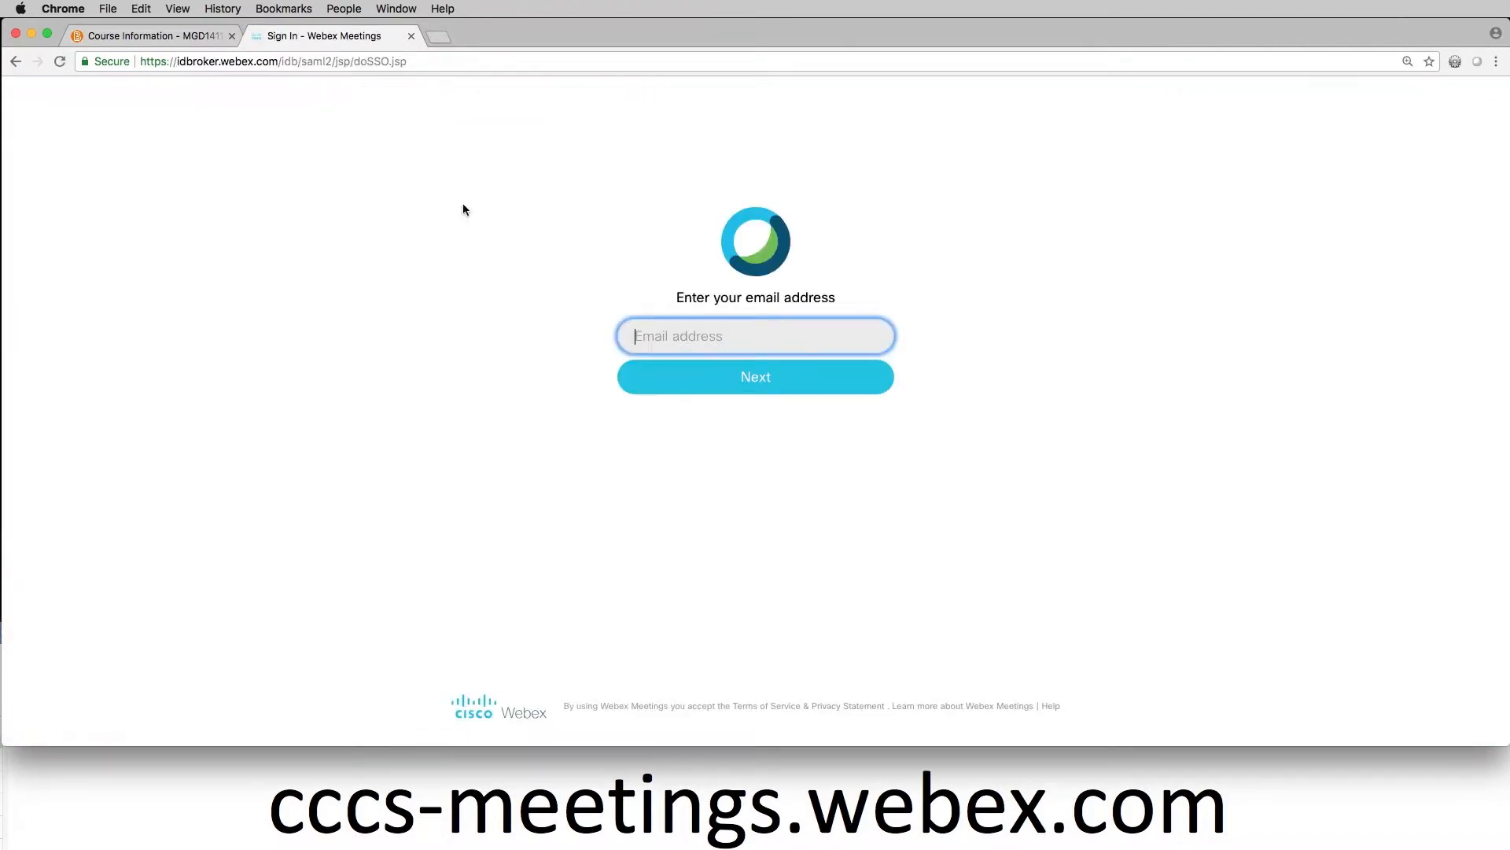
text(jessica)
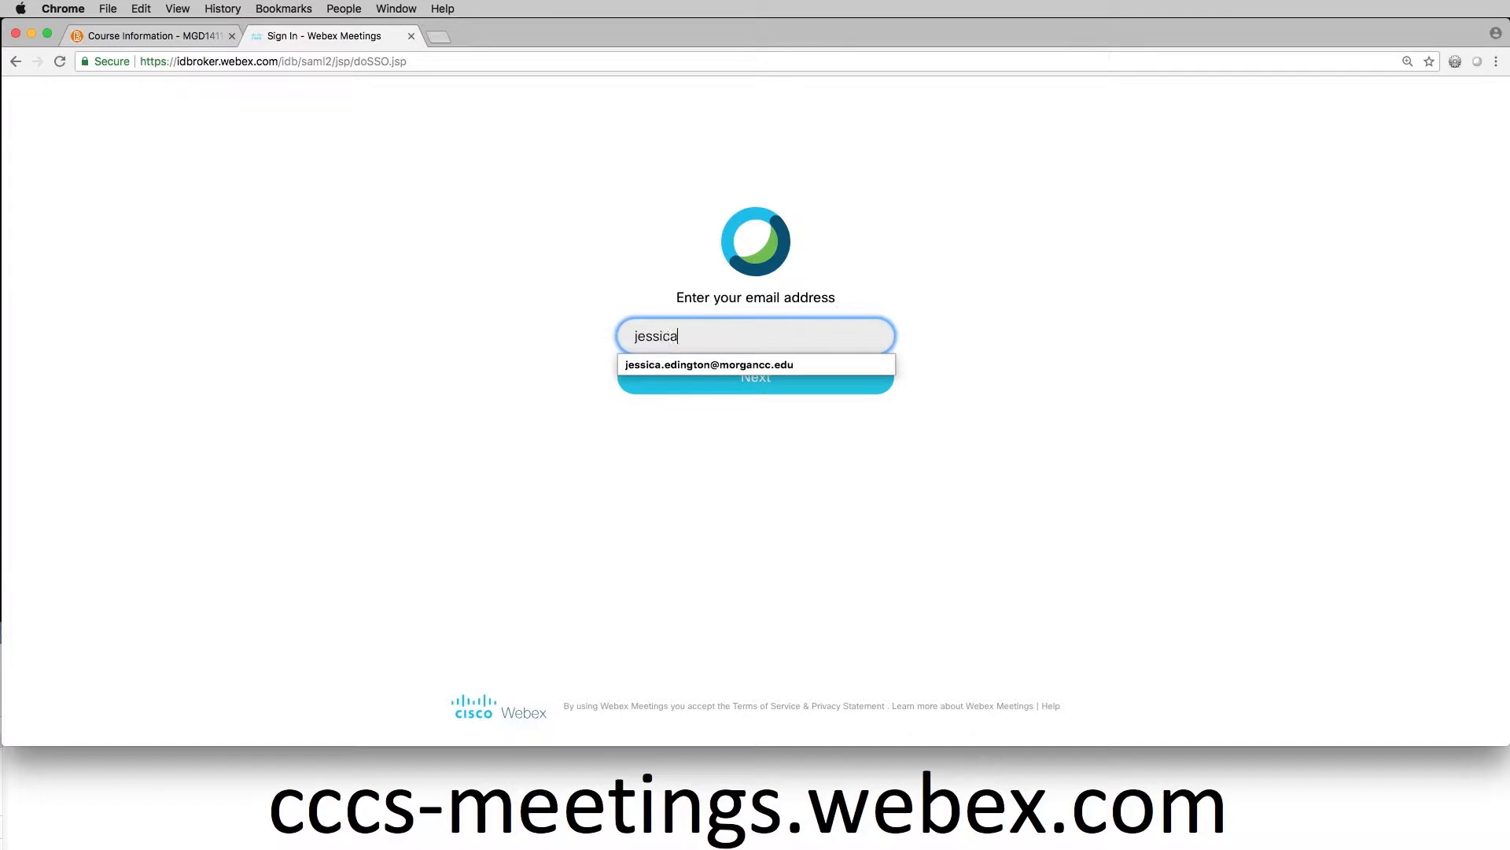
key(Down)
key(Return)
click(703, 389)
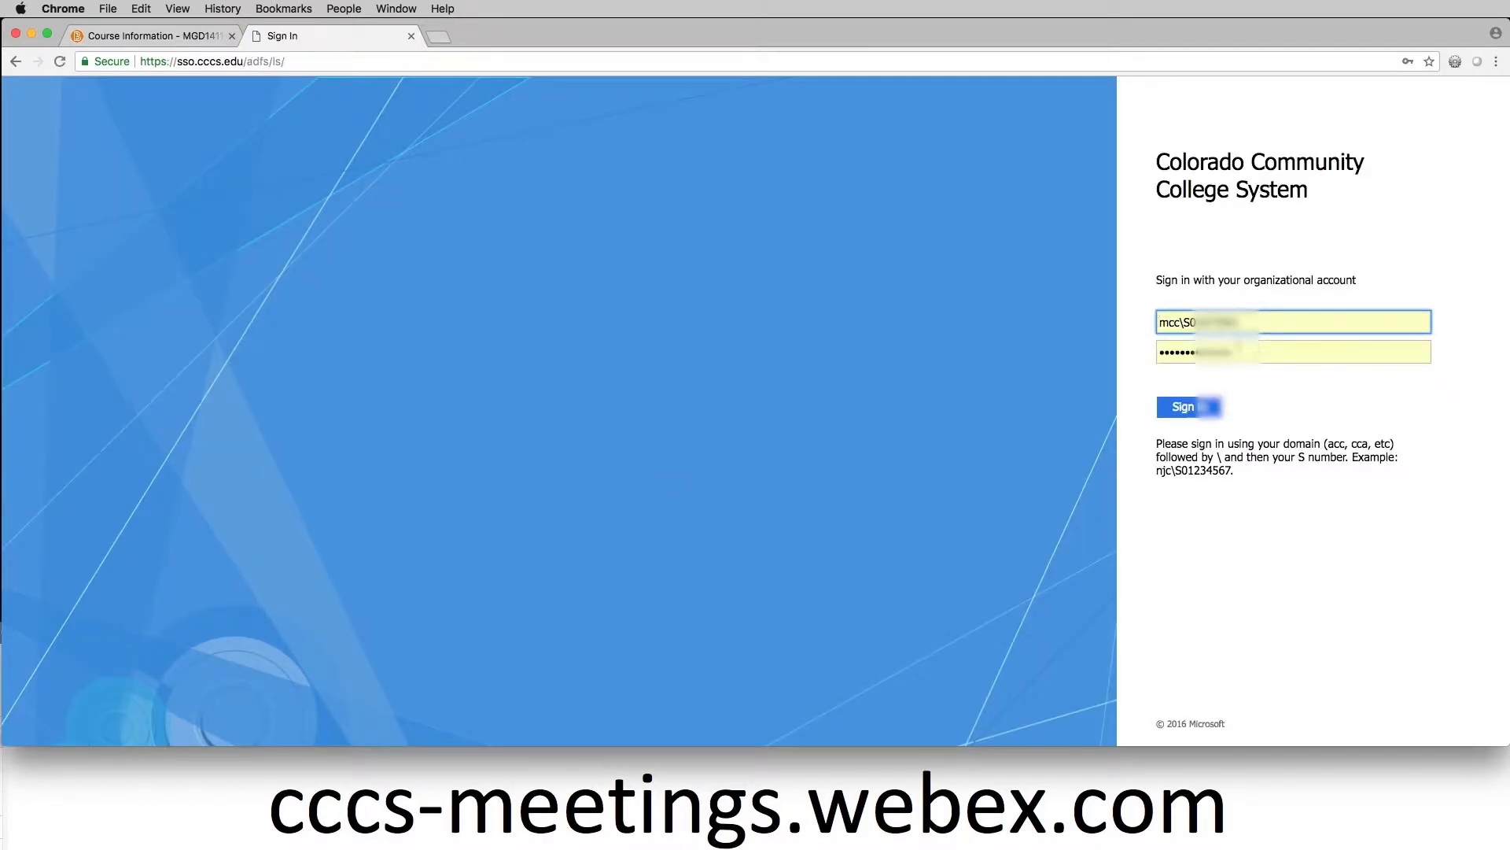
Step: Check the prefilled username and password for the organizational account and sign in with them
click(1181, 325)
drag(1160, 325, 1192, 323)
click(1181, 324)
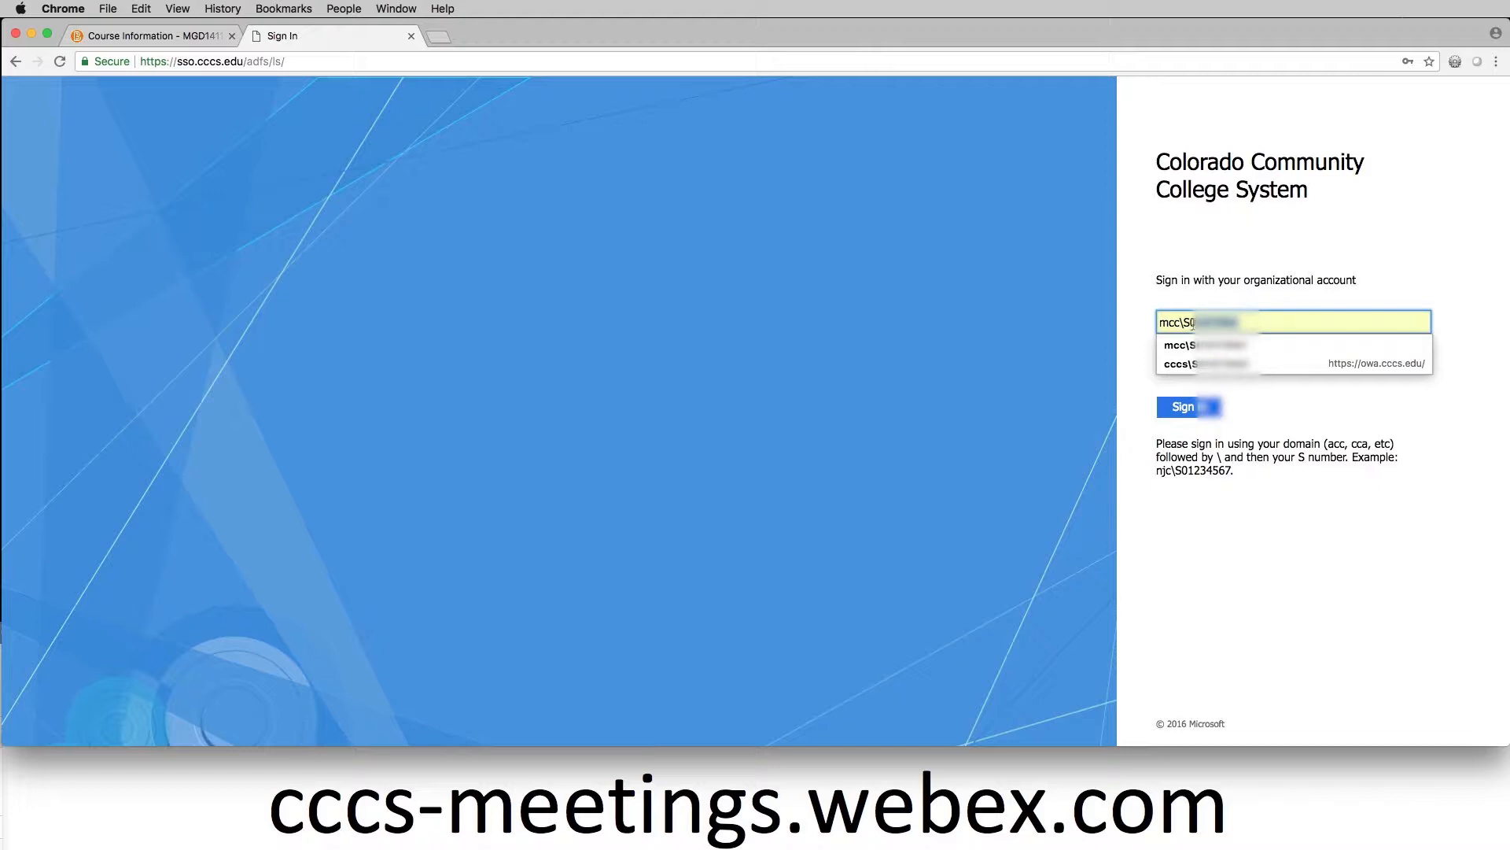
click(1222, 322)
click(1254, 403)
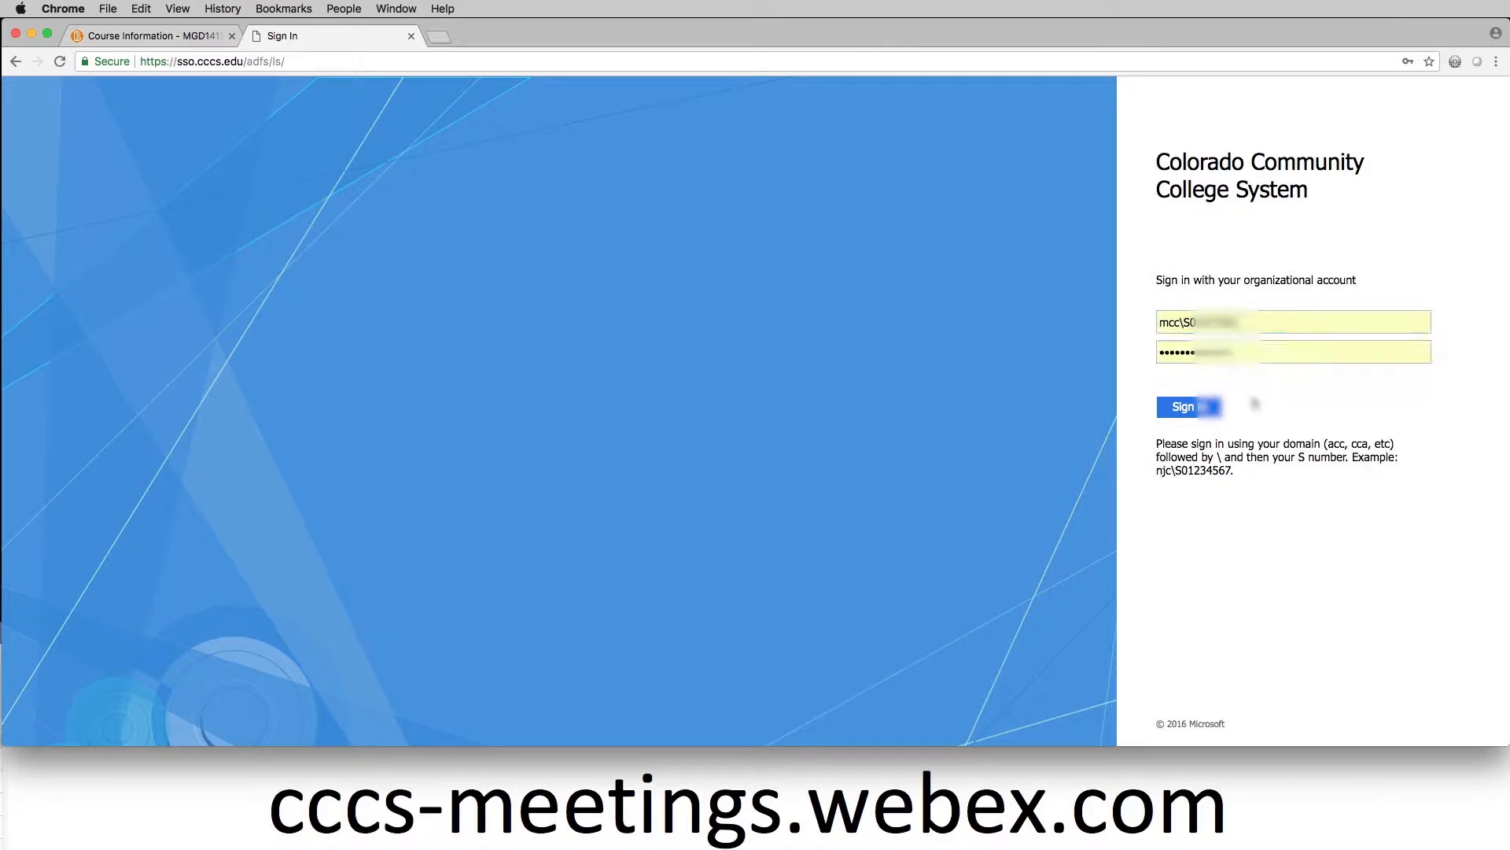
click(1236, 355)
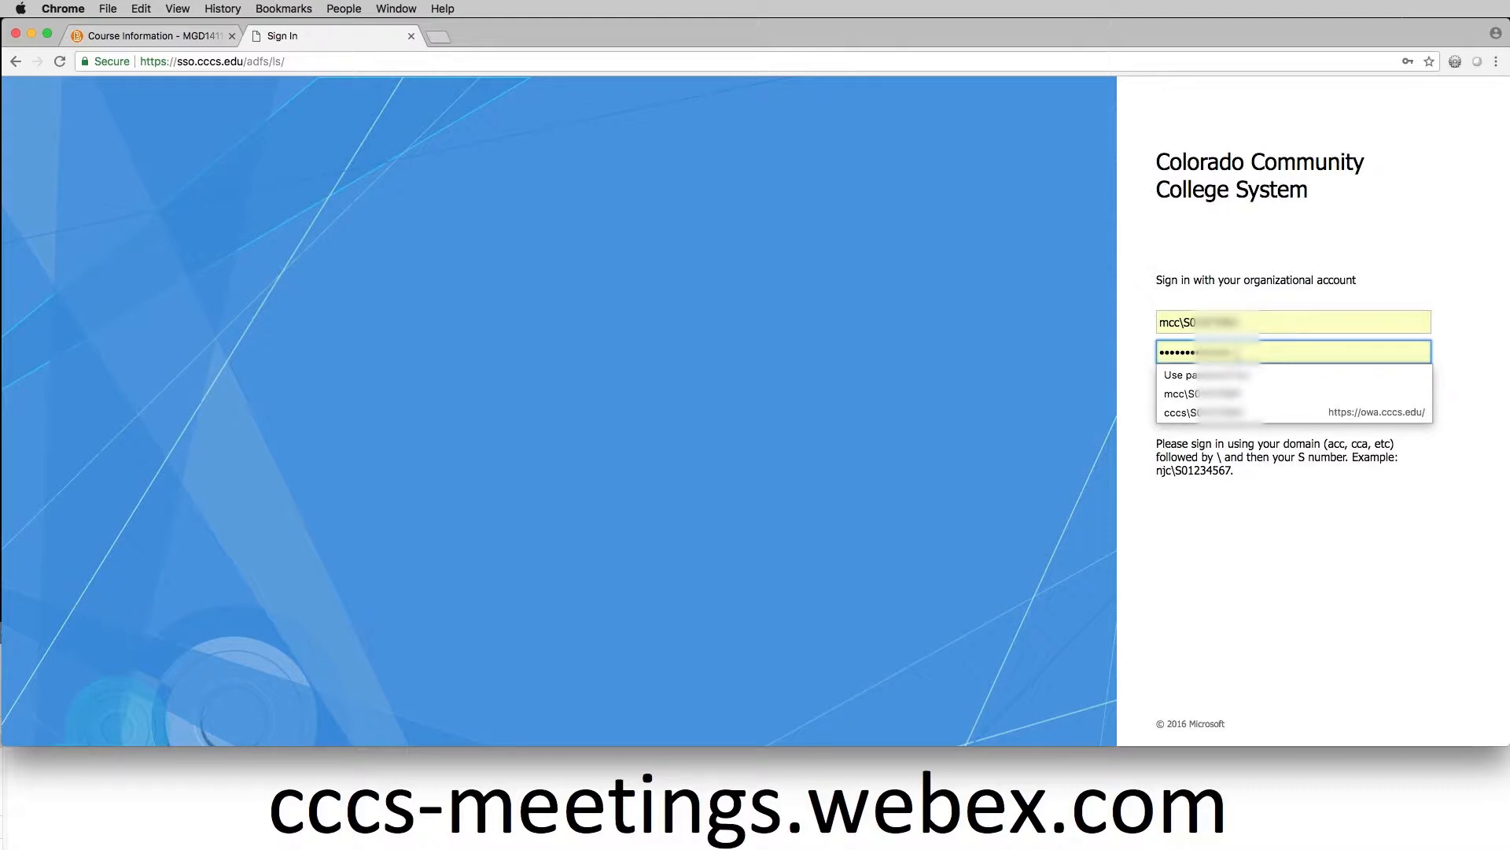
click(1448, 360)
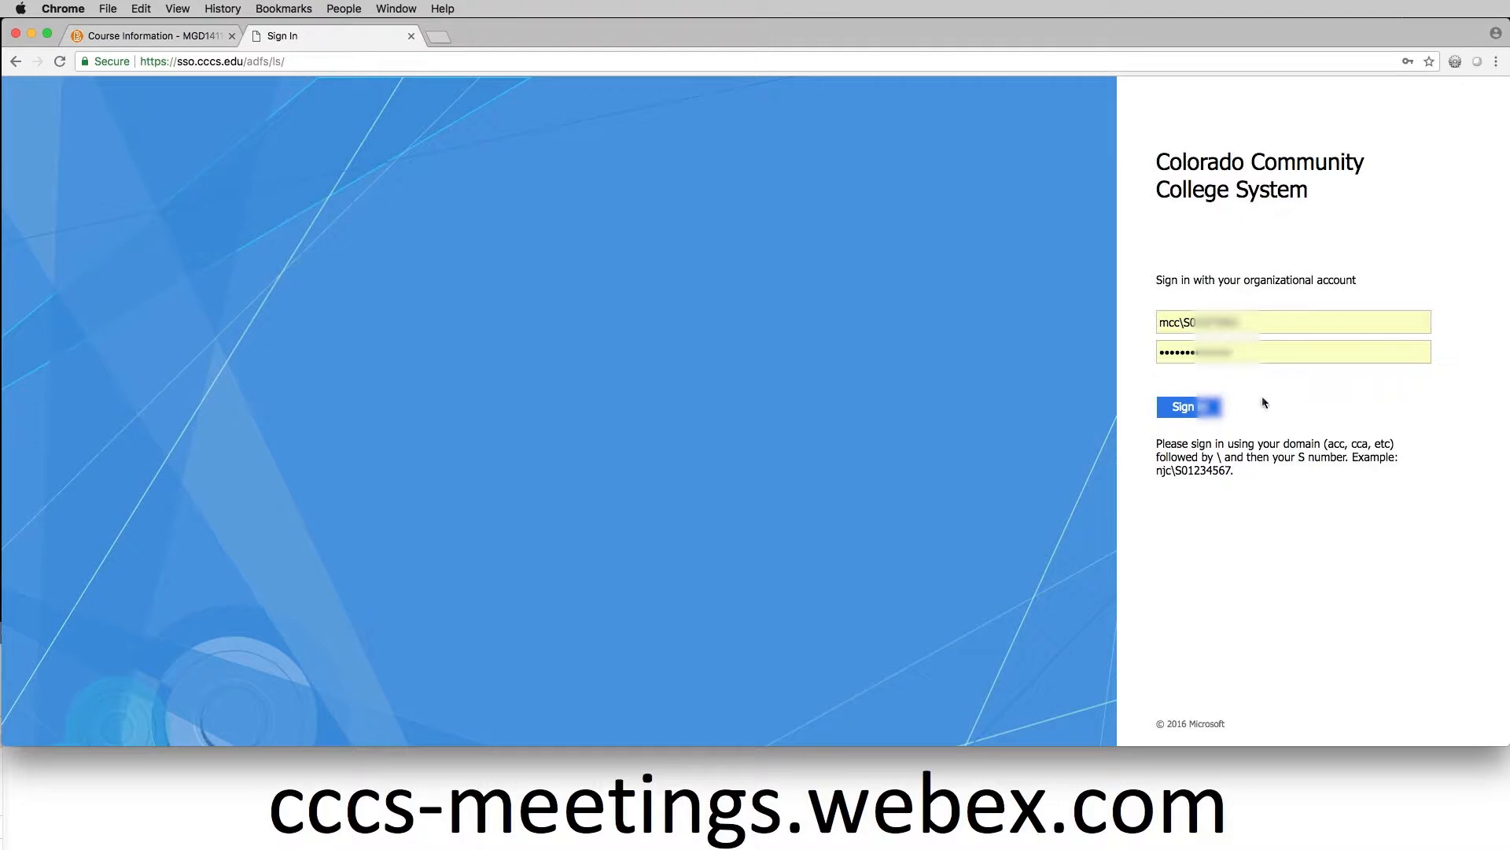
click(1215, 409)
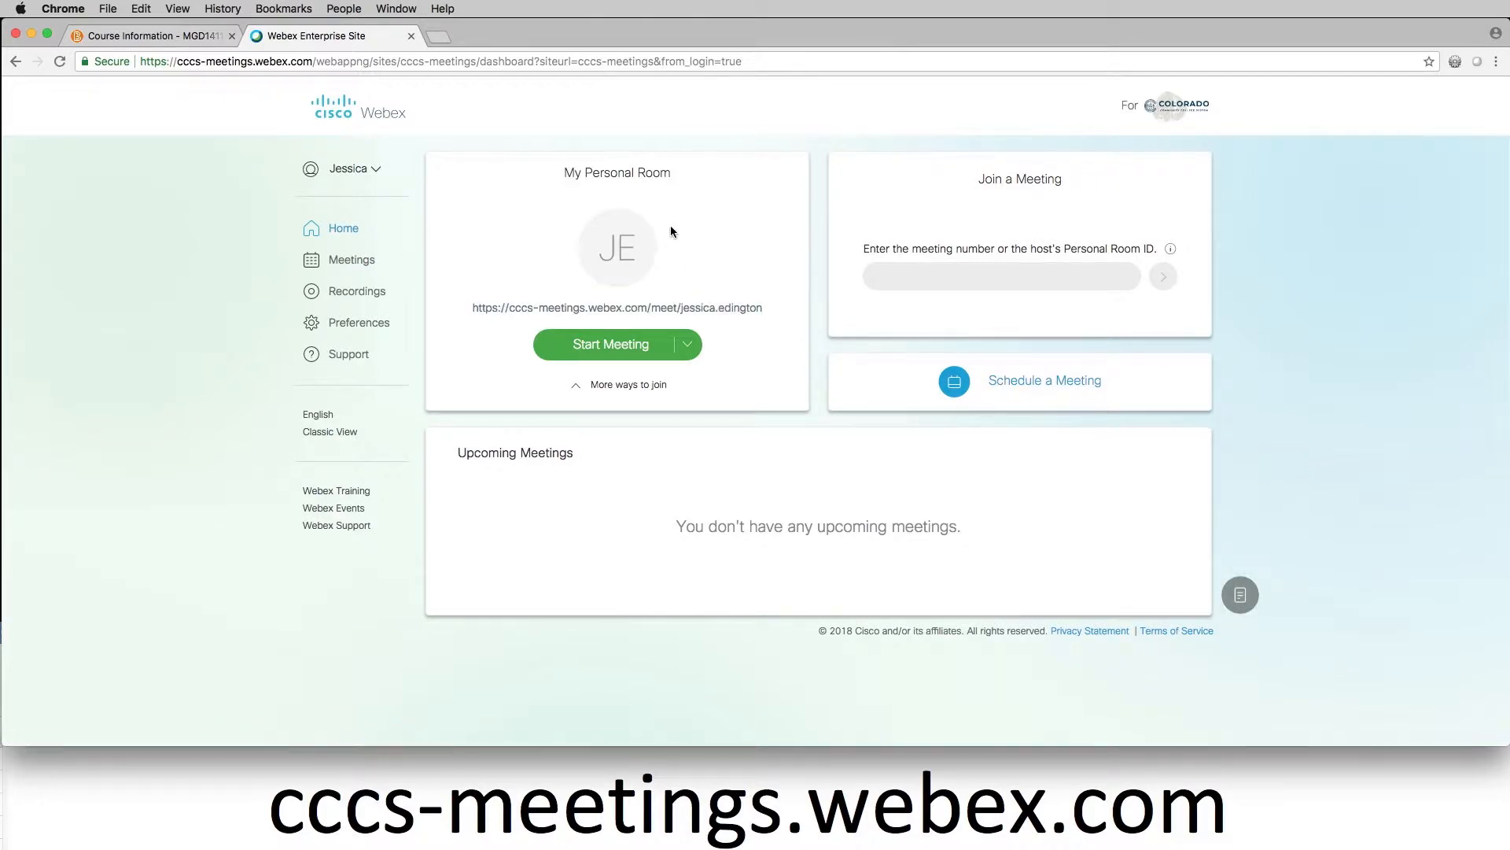
Step: Copy the meeting URL of the Webex personal room
triple_click(682, 307)
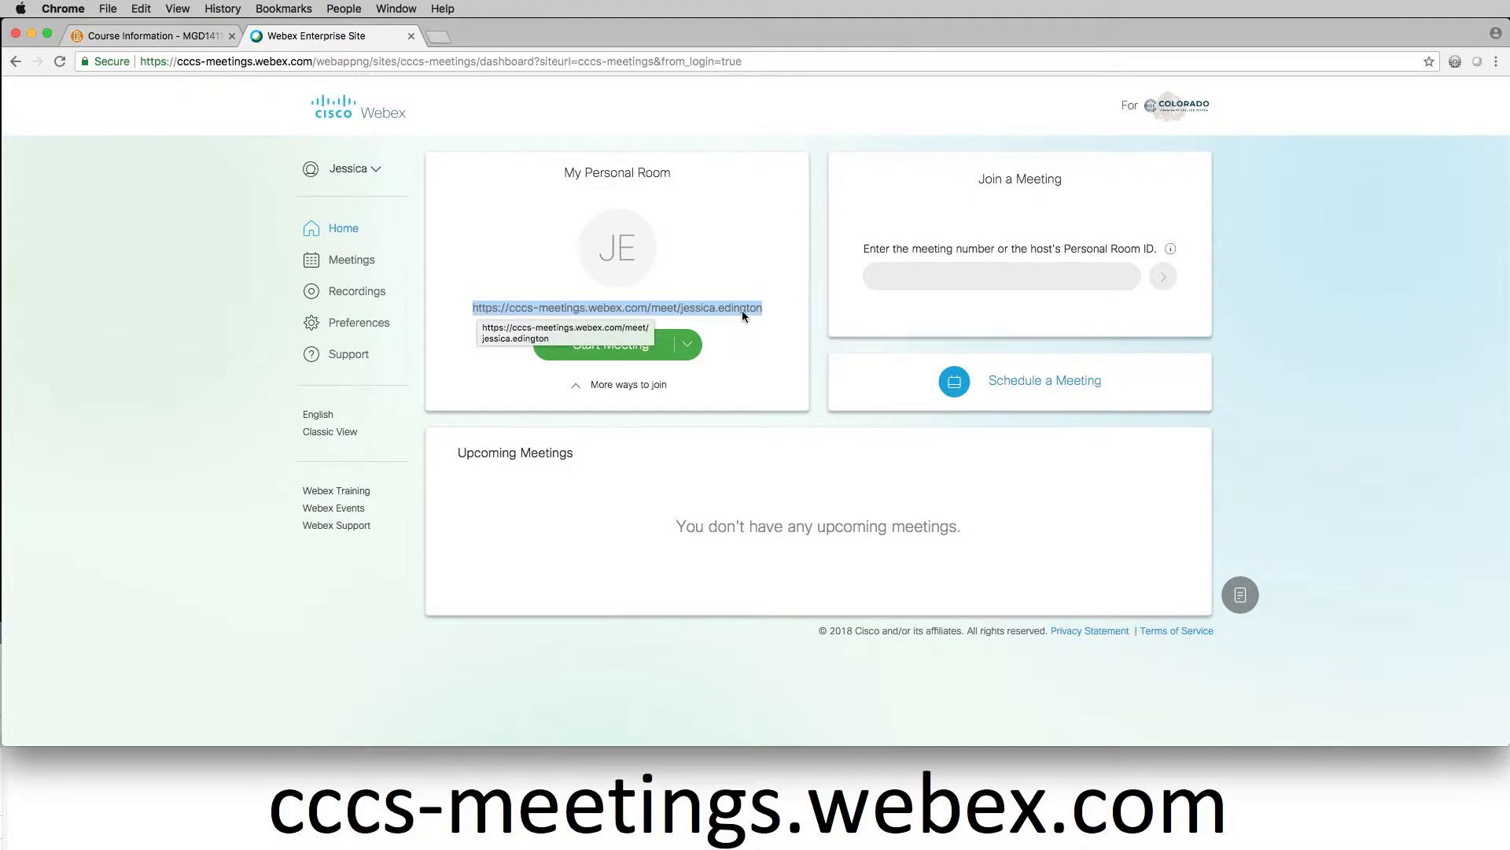
click(735, 310)
triple_click(705, 309)
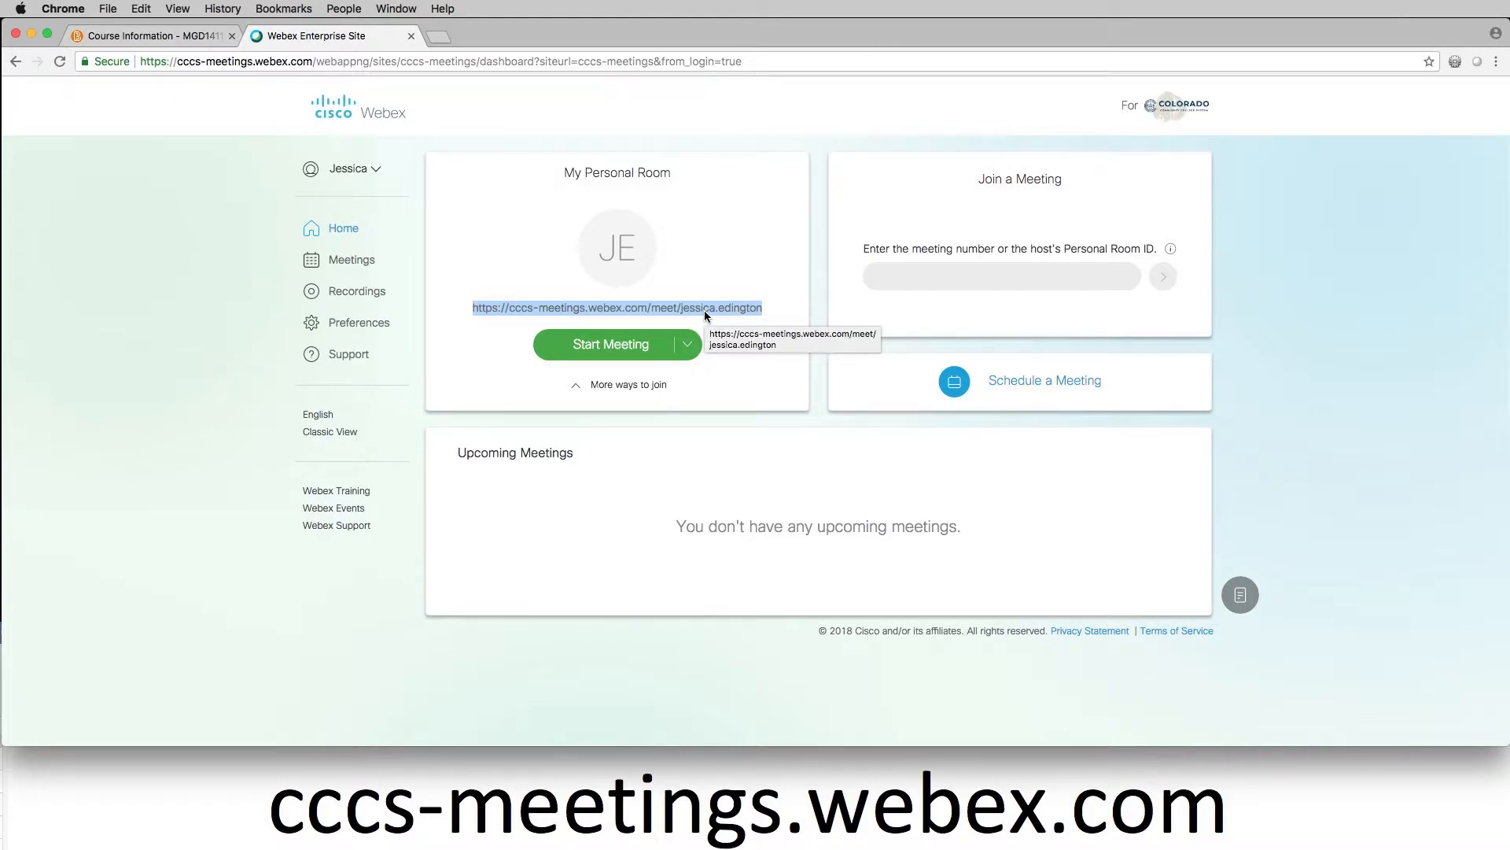
right_click(705, 310)
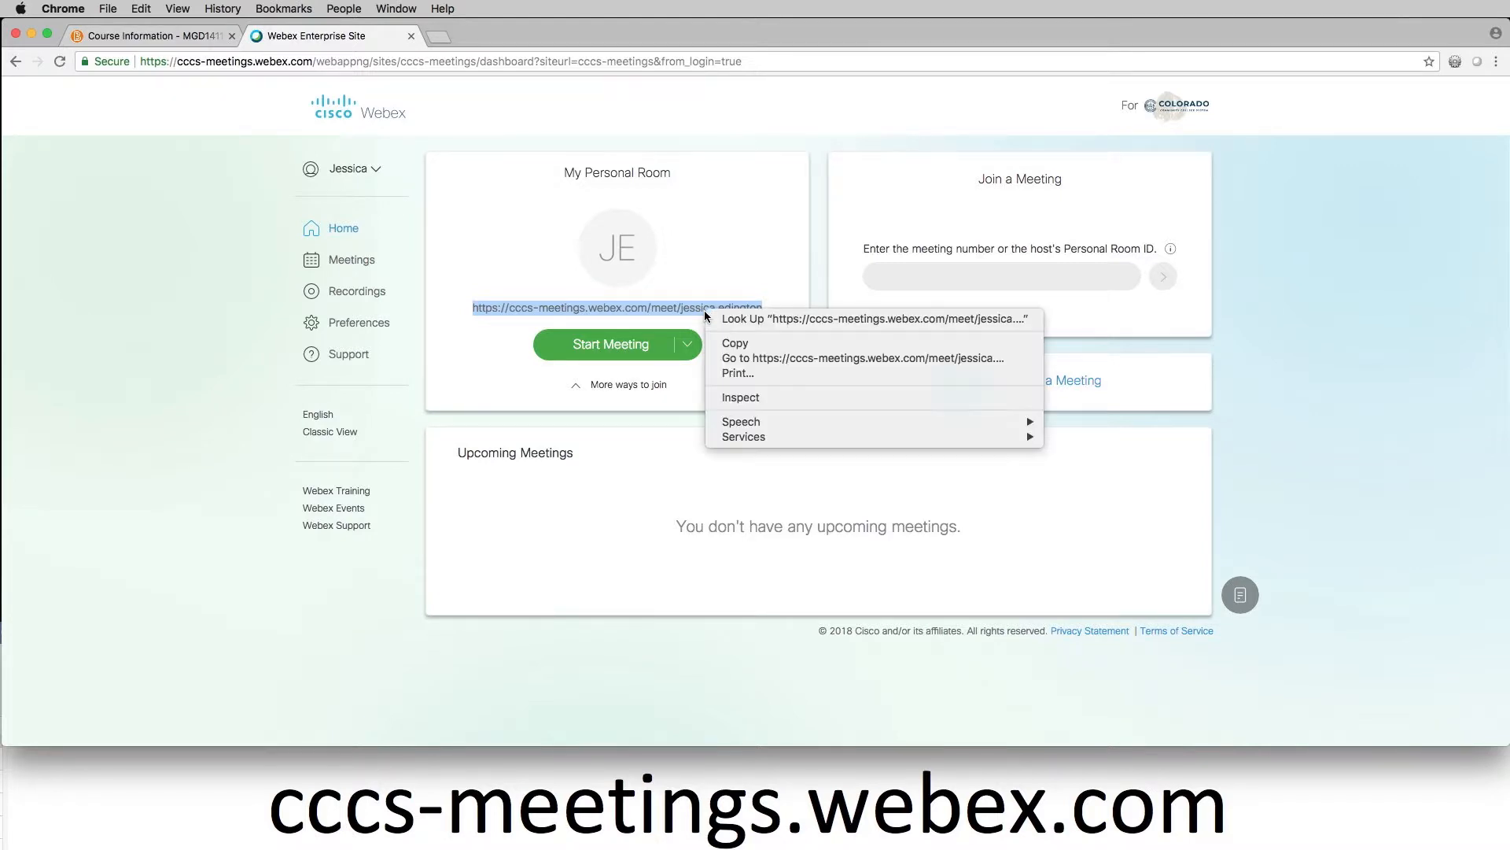
click(739, 344)
click(738, 354)
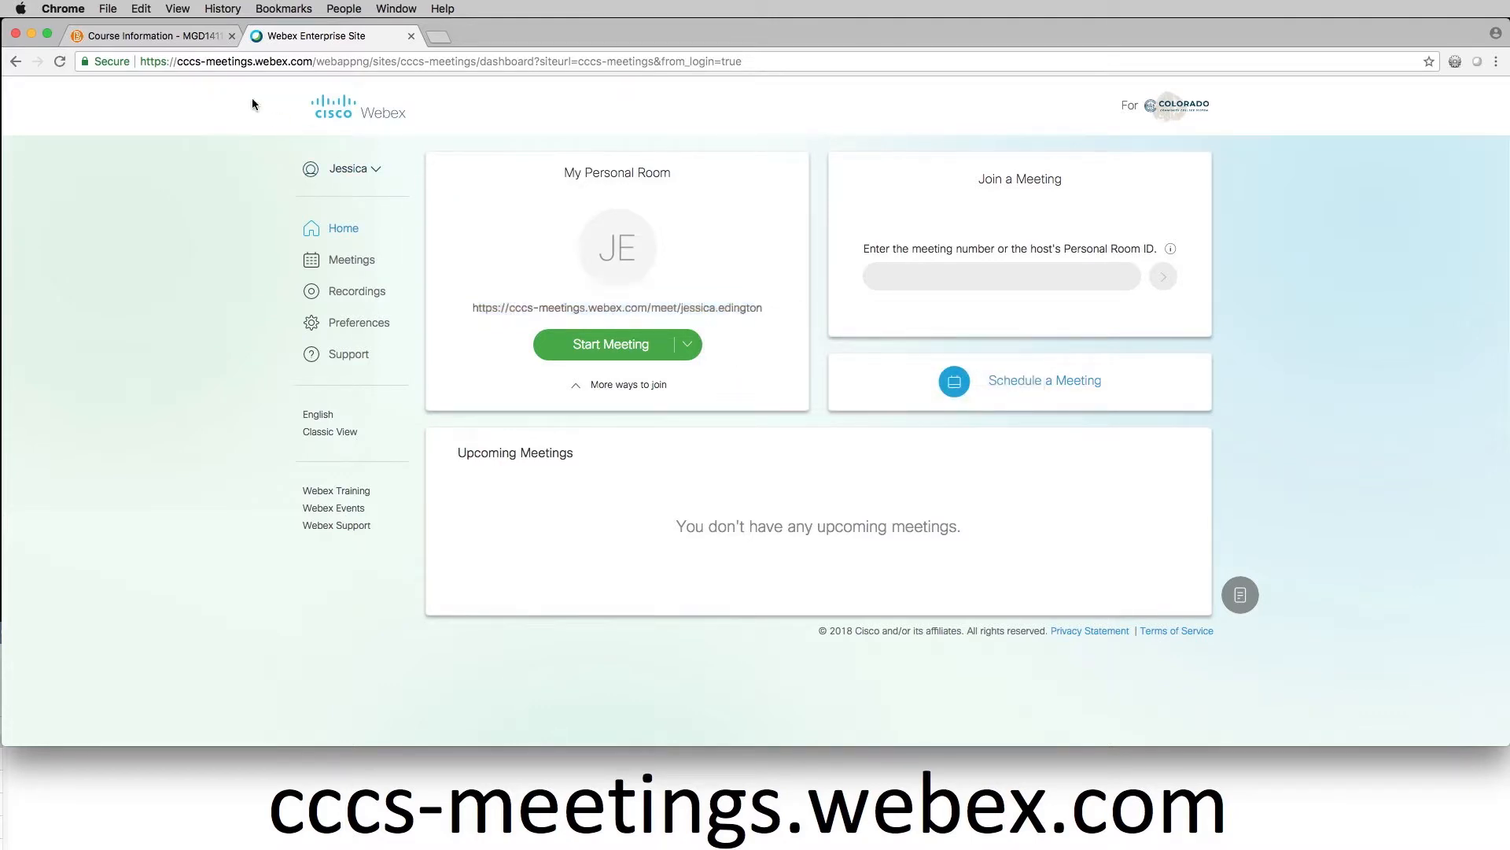
Step: Back in the course's new link form, enter the title "Webex Meeting Room" and paste the copied personal room URL
click(157, 38)
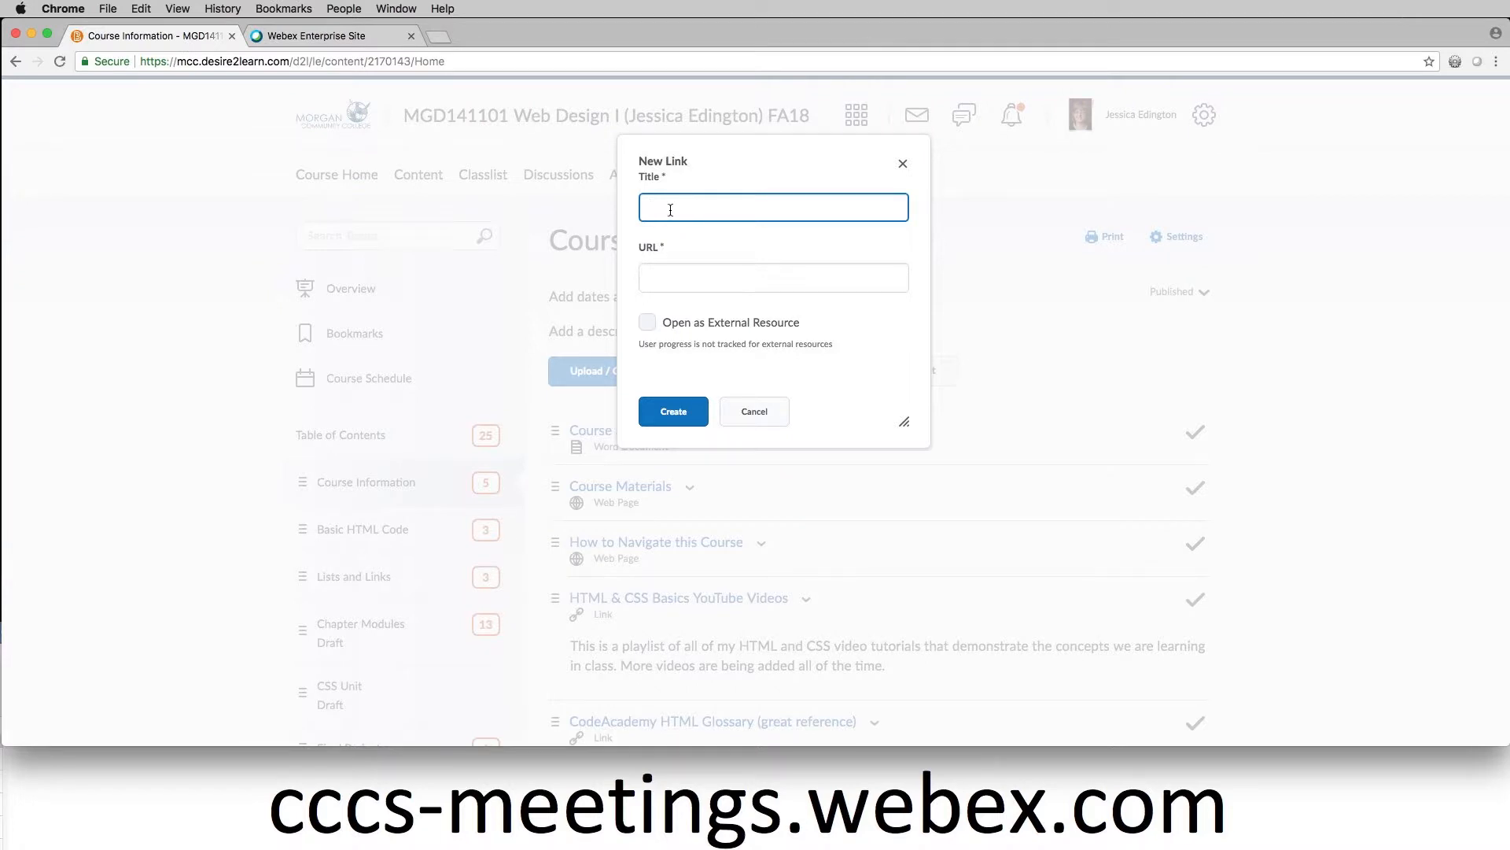
text(Webex Meeting Room)
click(673, 283)
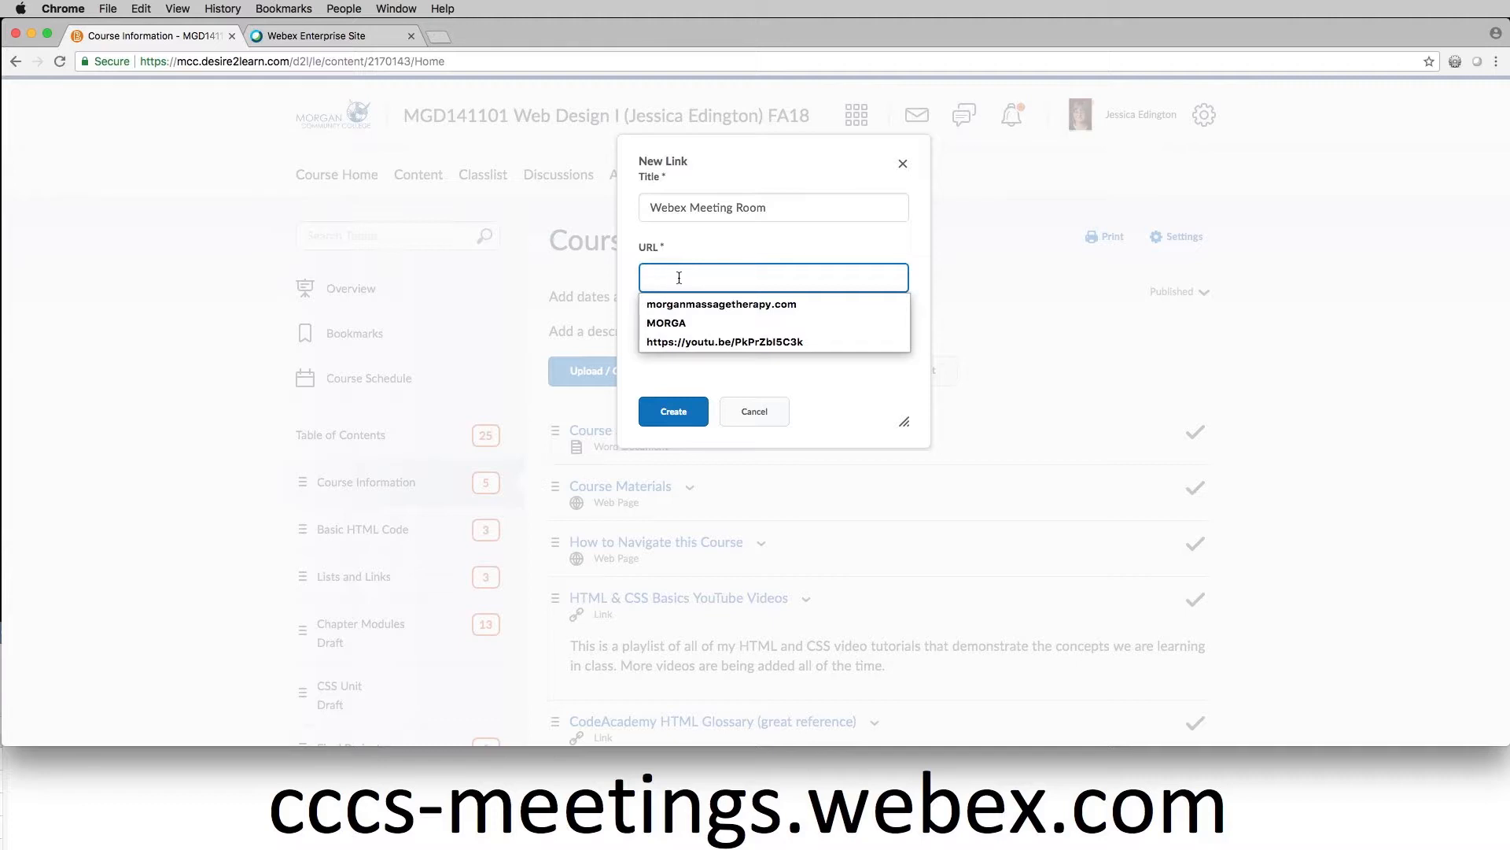
right_click(679, 277)
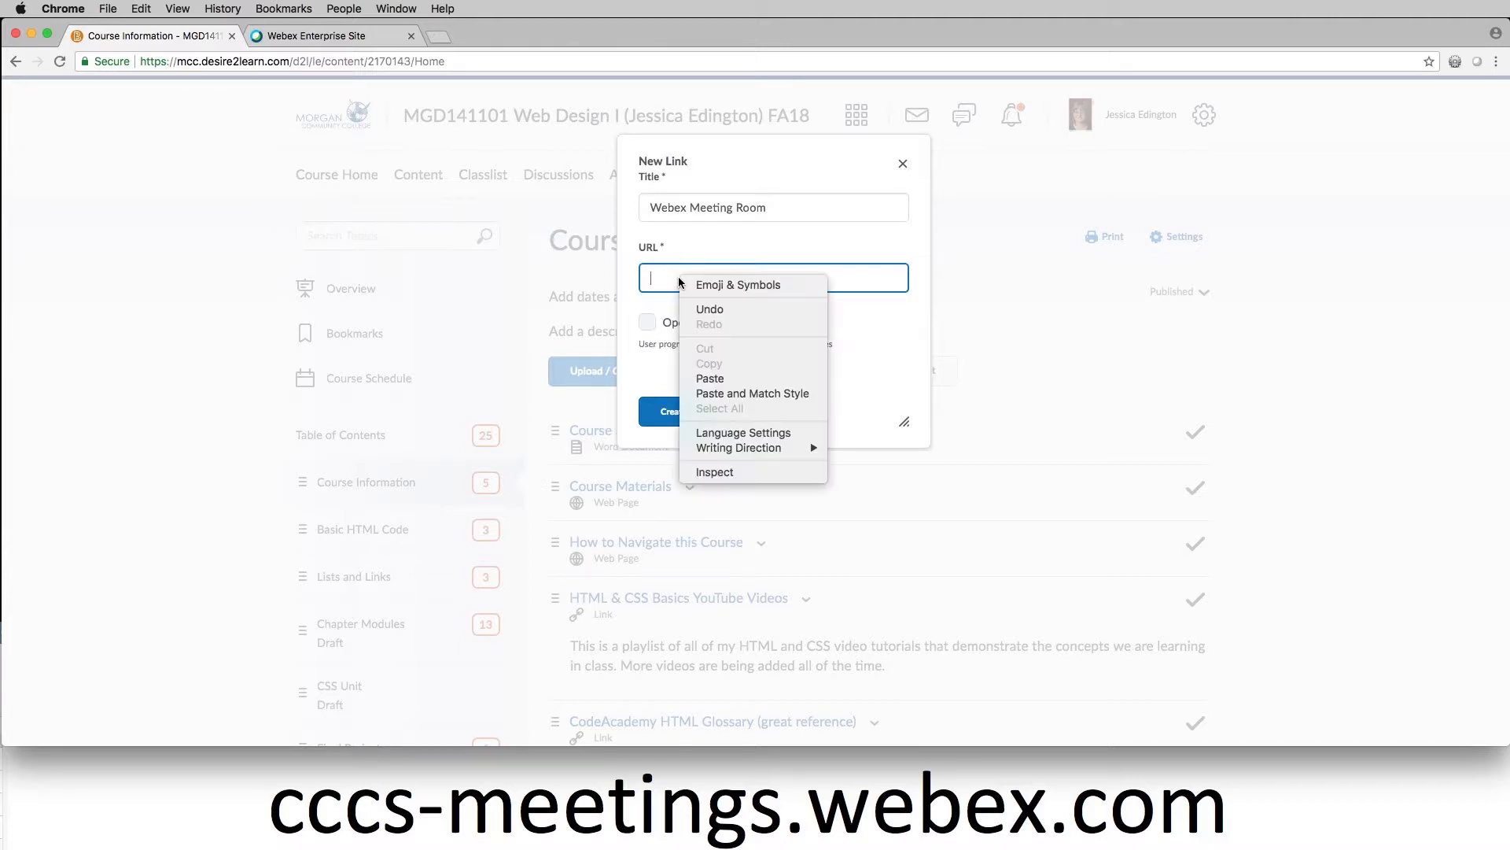
click(712, 378)
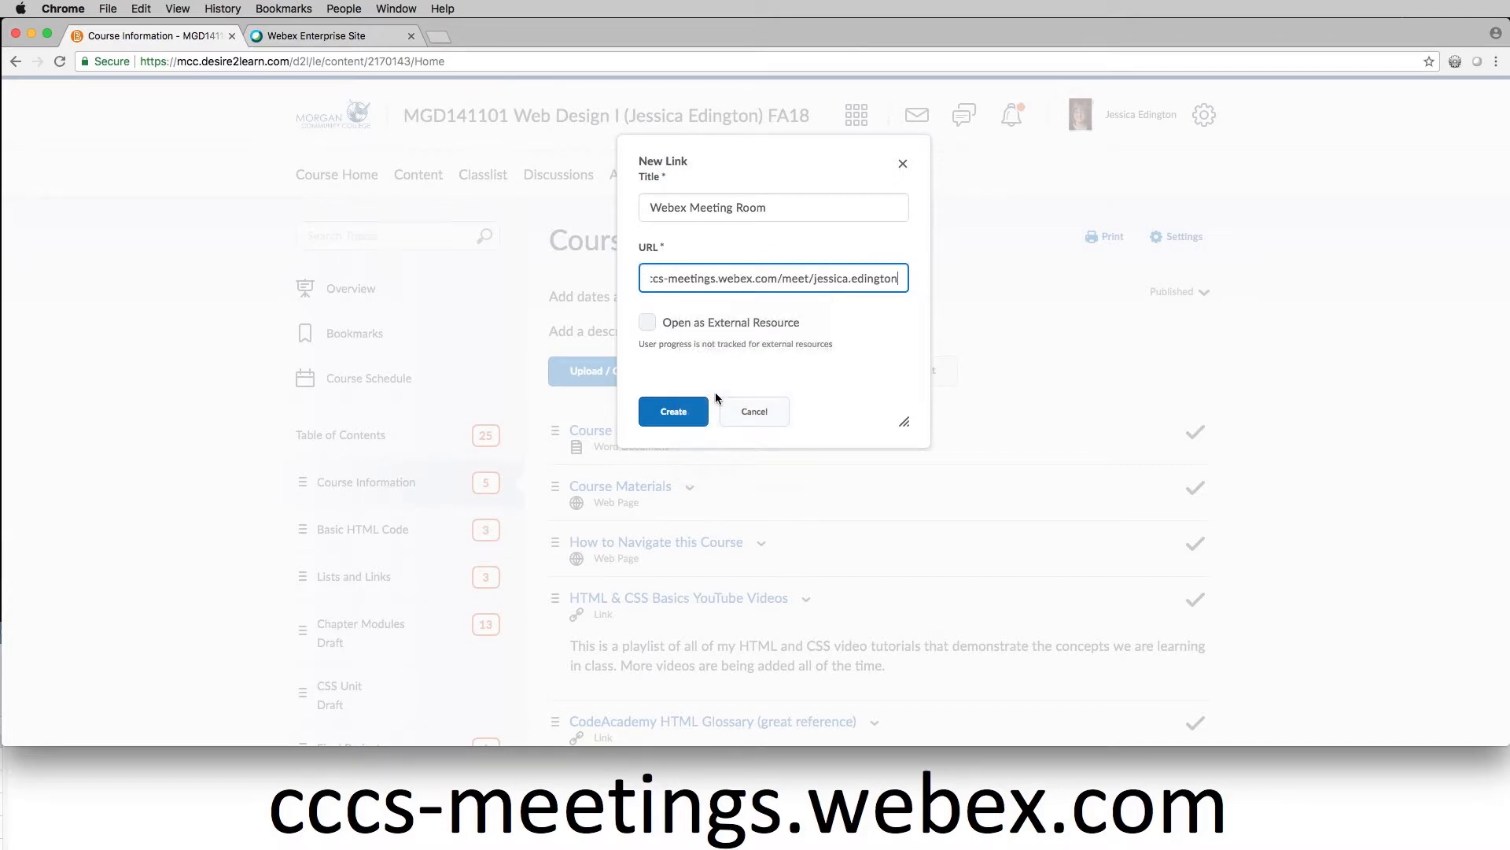
Step: Check the start of the pasted URL, set the link to open as an external resource, and create it
drag(758, 277, 632, 277)
click(687, 278)
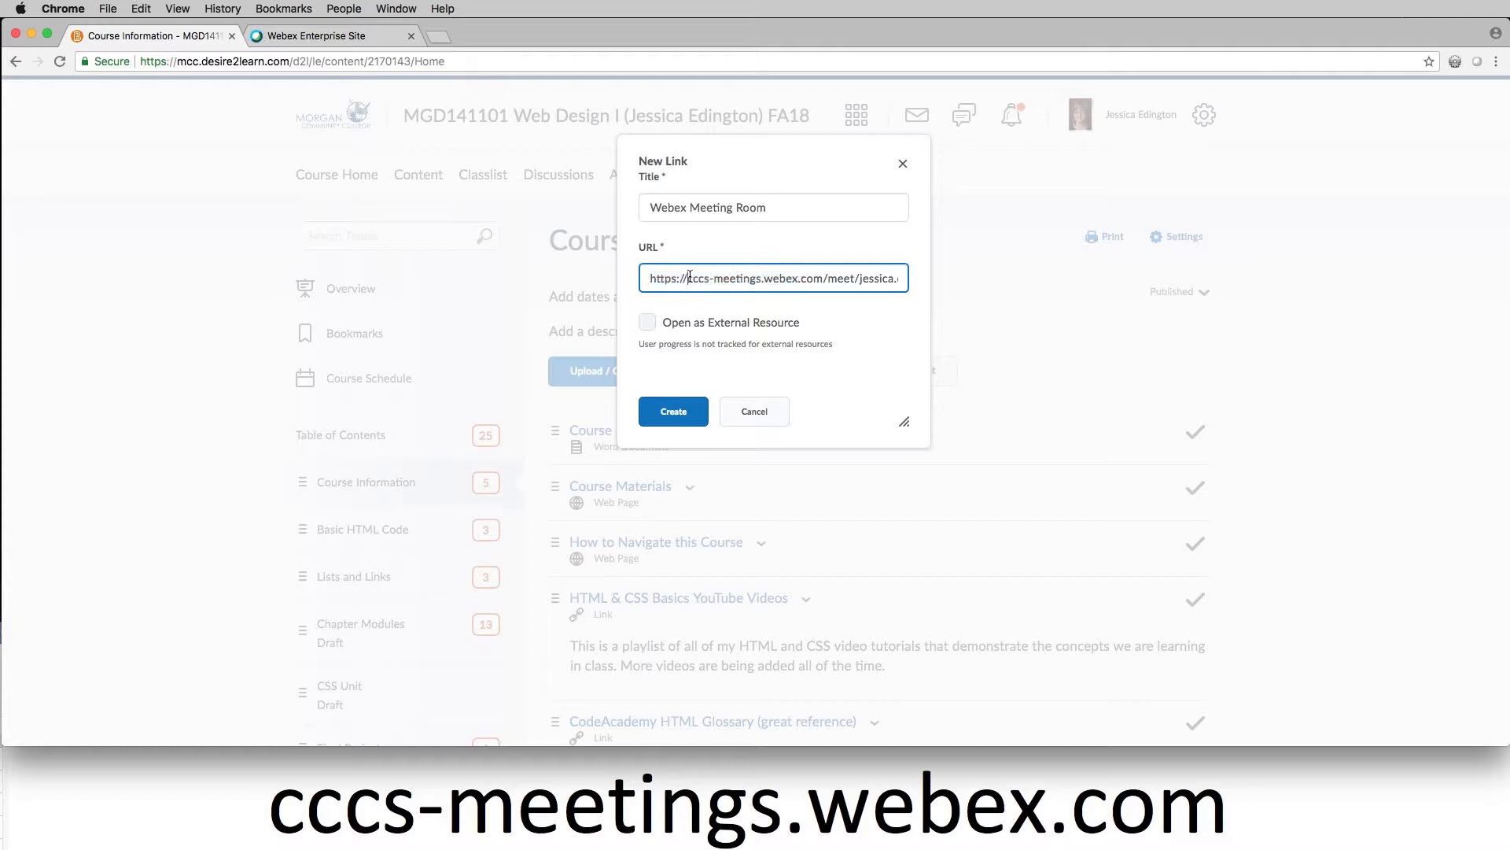
click(648, 324)
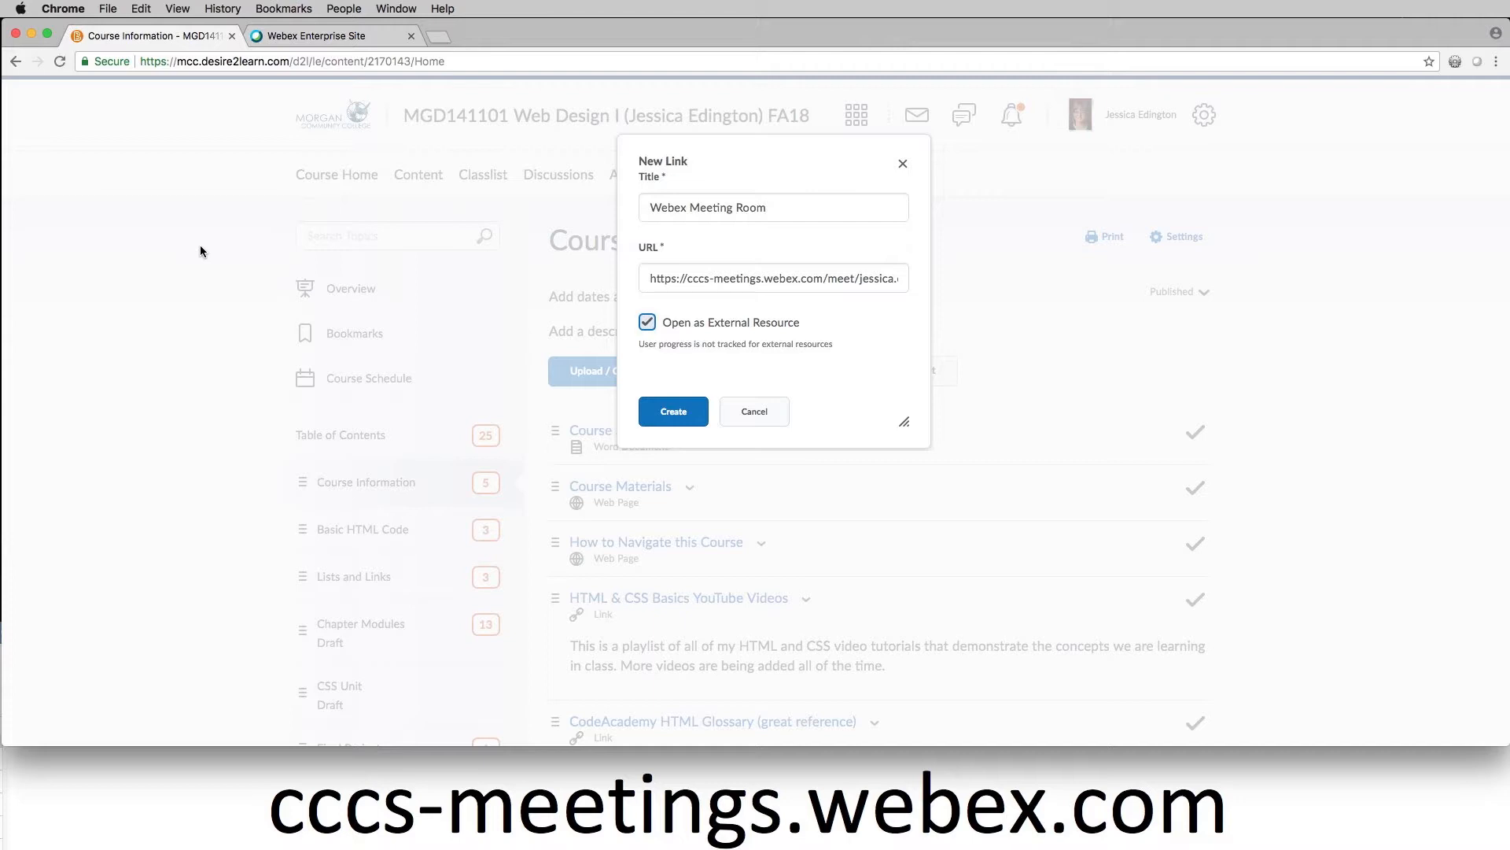
click(675, 417)
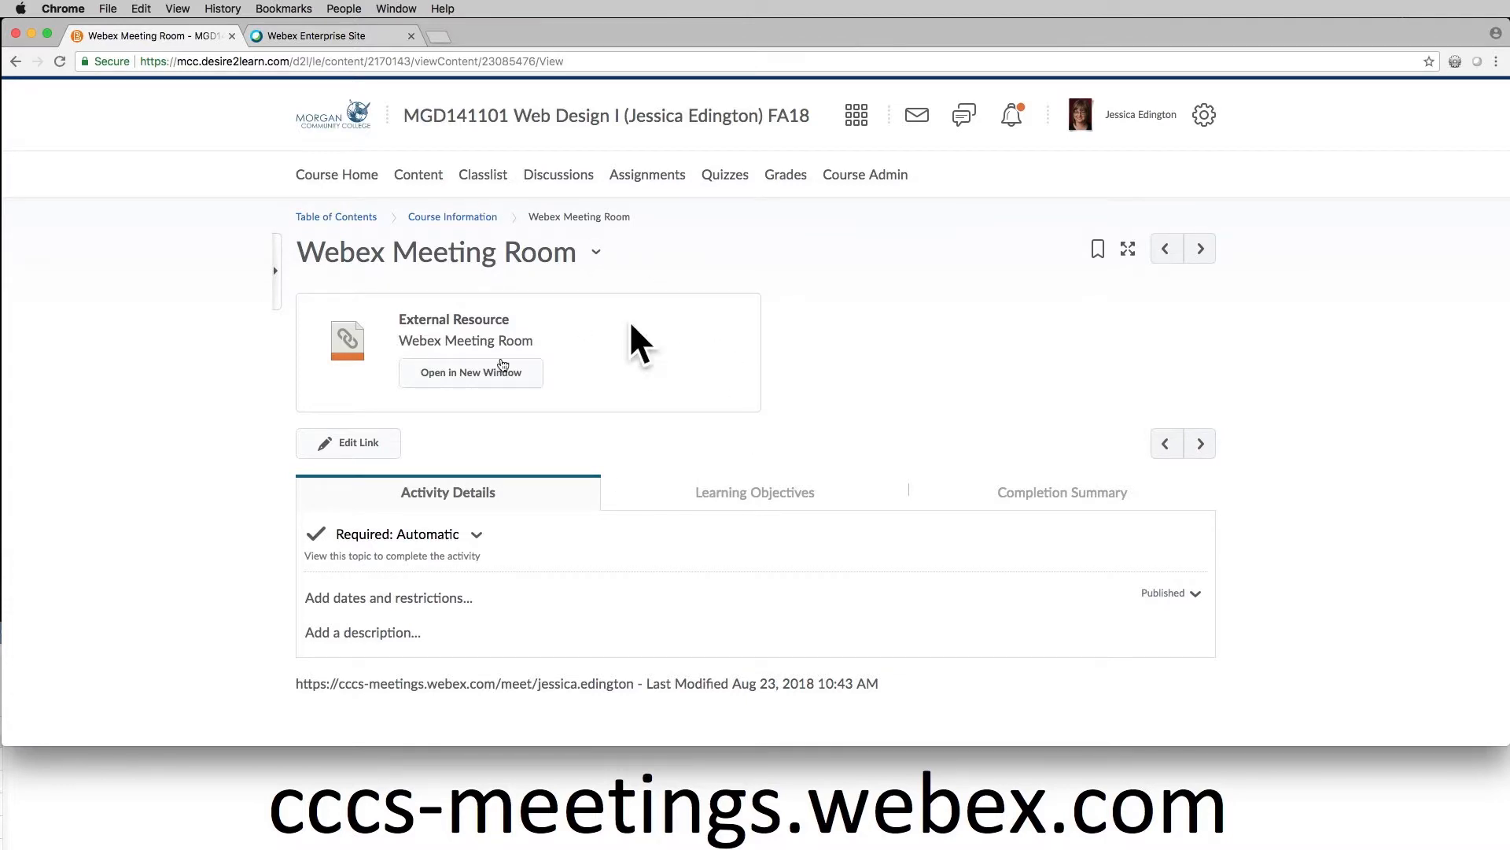
Step: Return to the Course Information module and move the Webex Meeting Room link directly below Course Syllabus
click(455, 223)
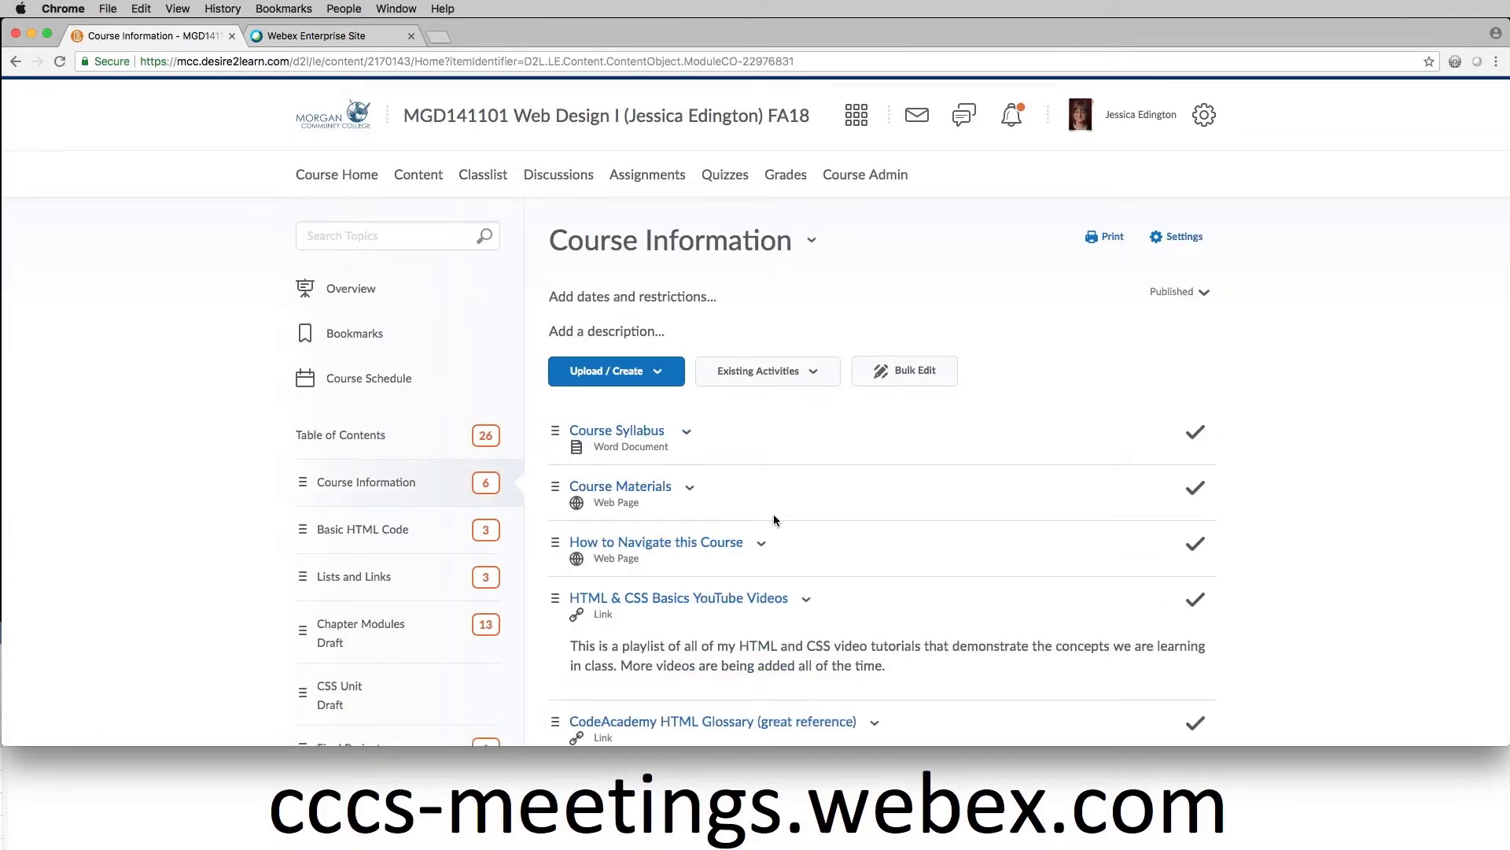
scroll(775, 513, down, 3)
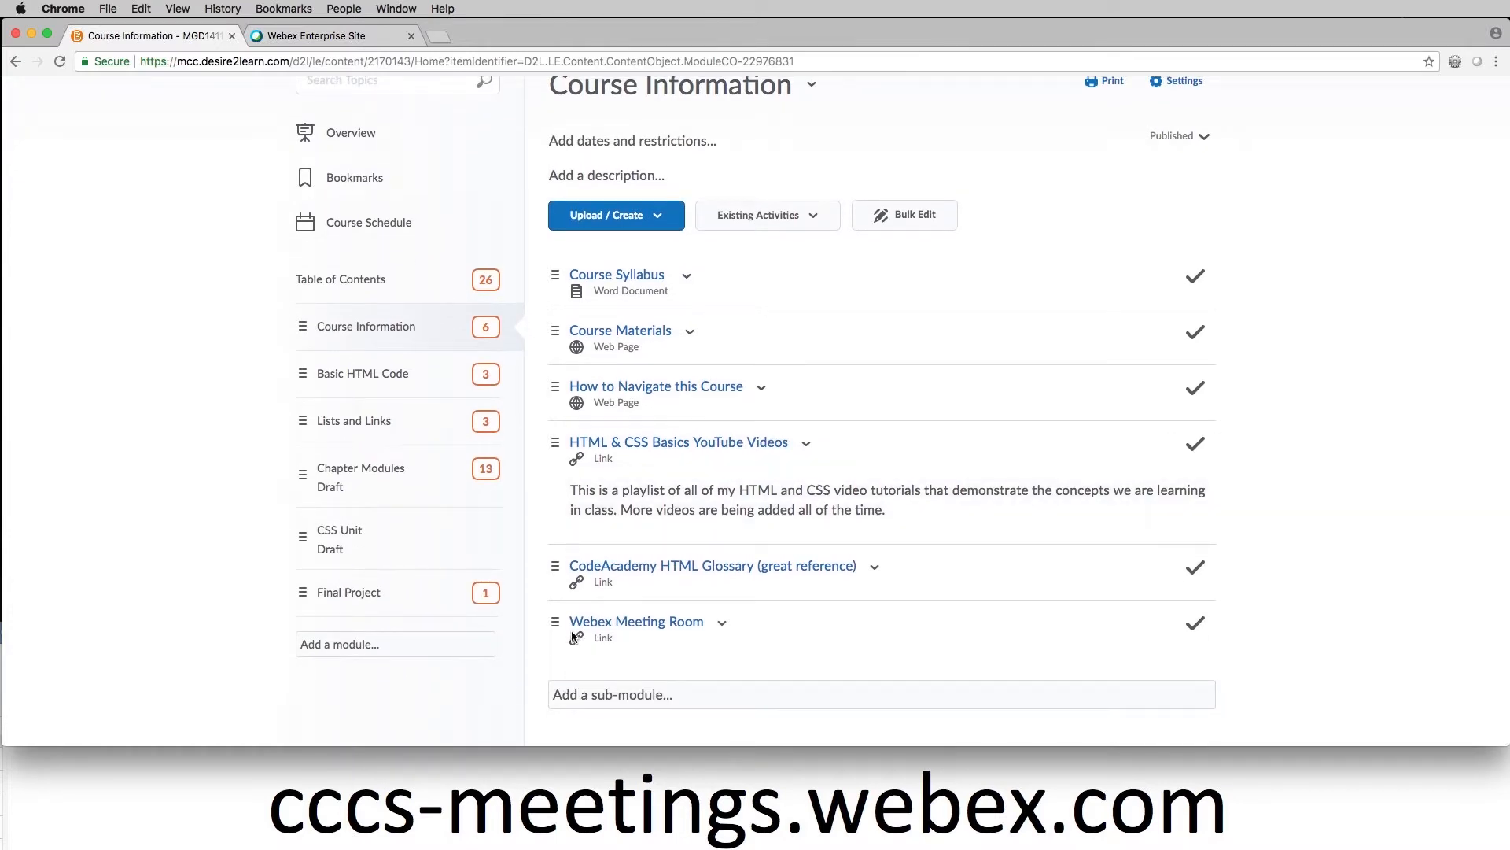
drag(557, 627, 556, 323)
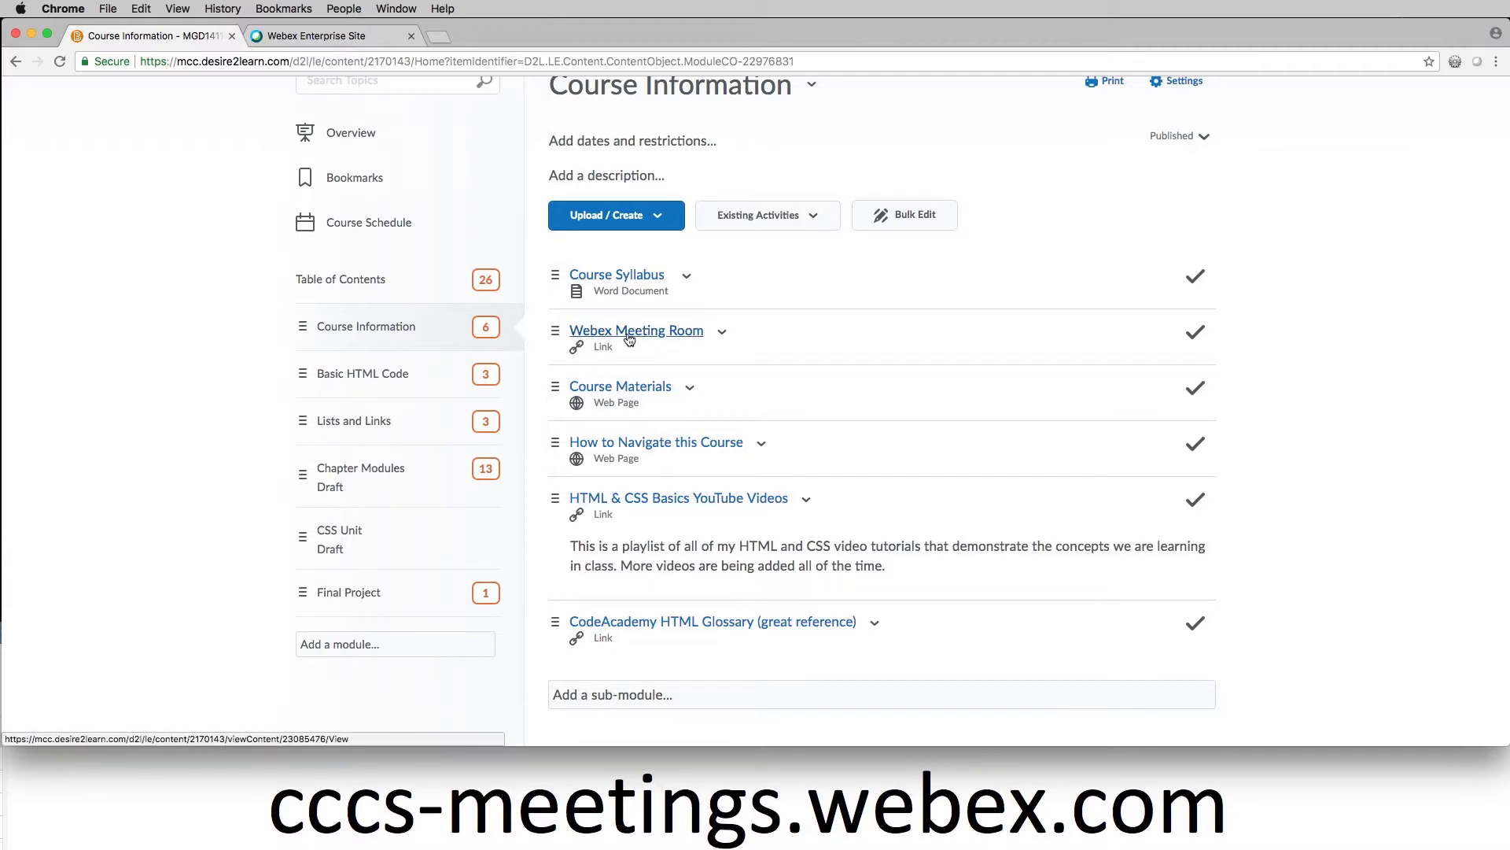
Step: Test the Webex Meeting Room link, close the Webex page it opens, and return to Course Information
click(666, 334)
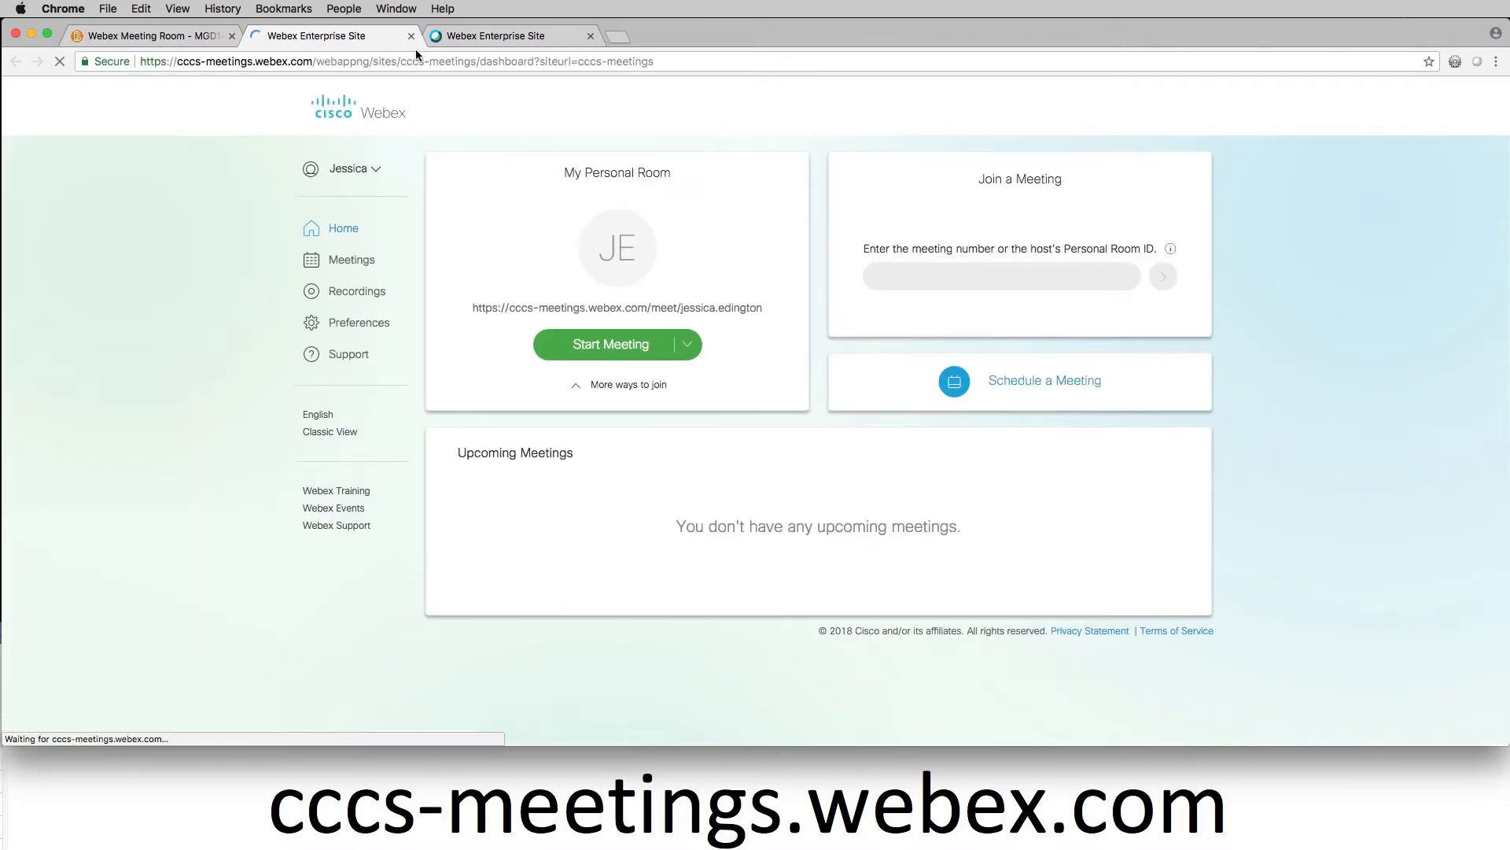
click(412, 36)
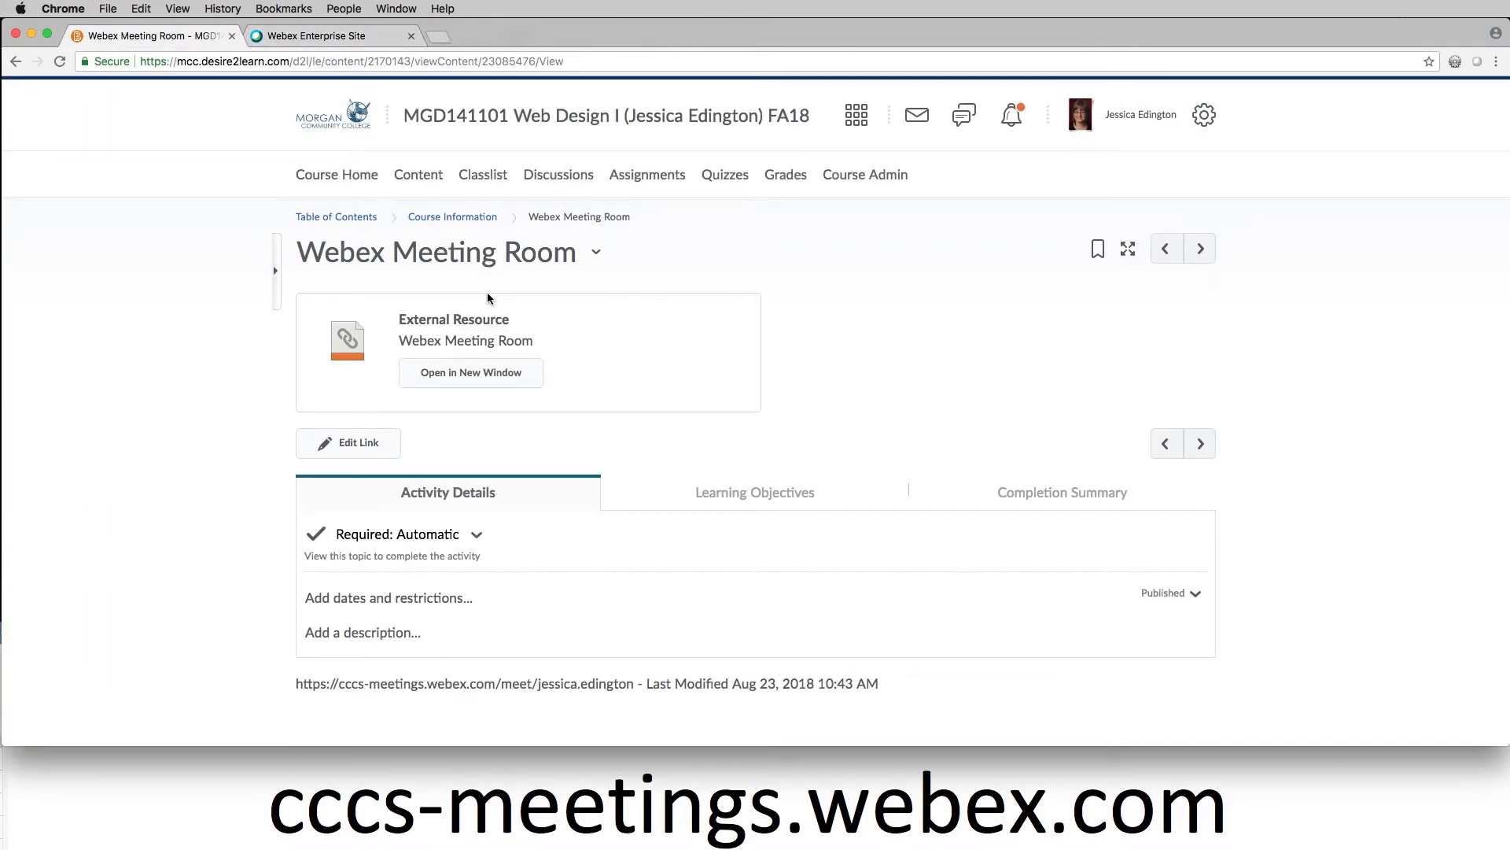
click(466, 223)
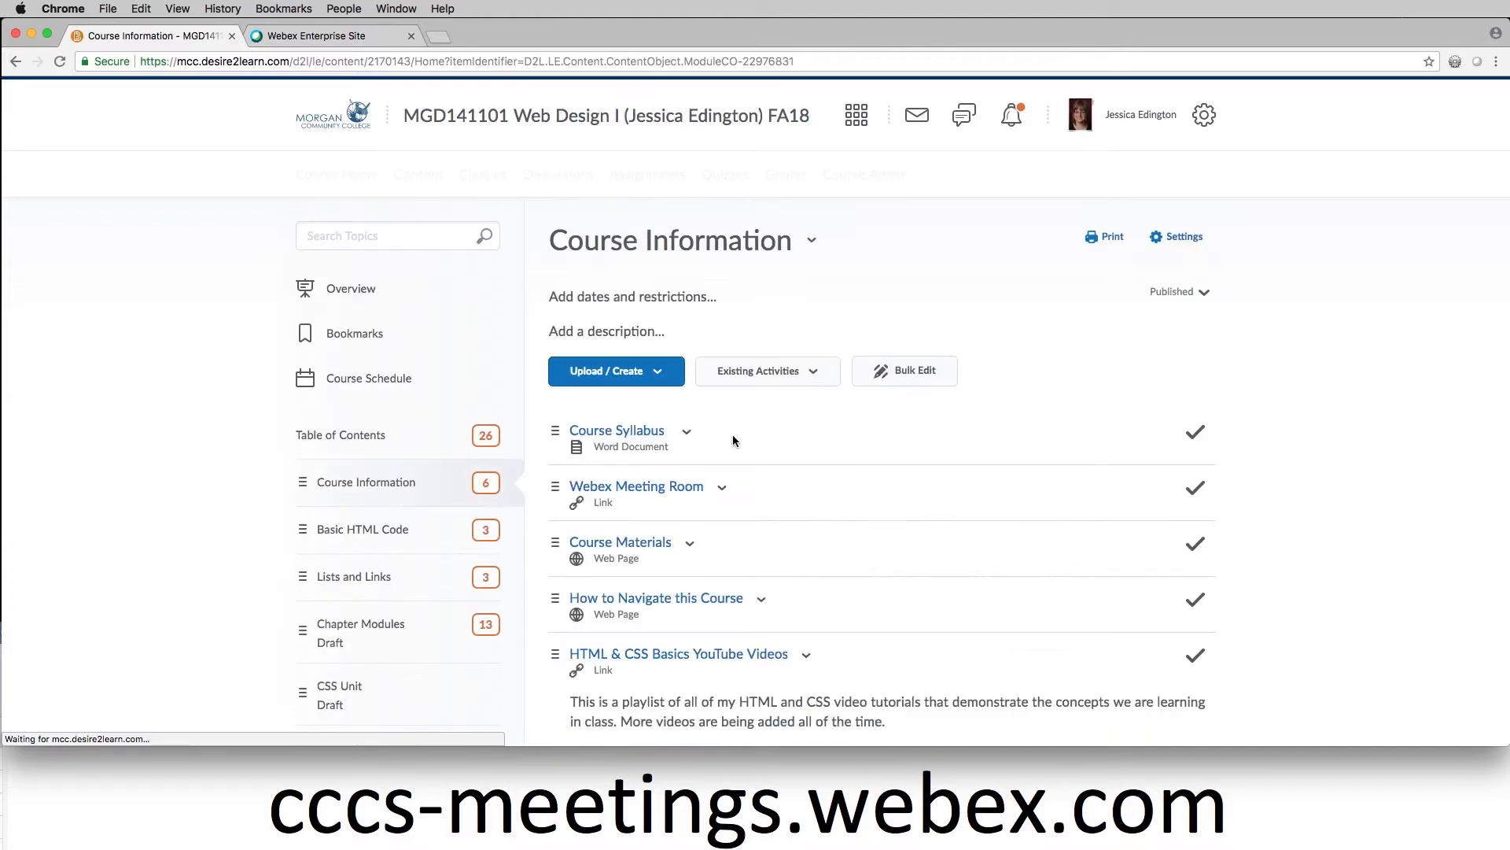
Step: Start a description for the Webex Meeting Room link: "Click this link to join our live, in-progress class during designated meeting dates"
click(722, 490)
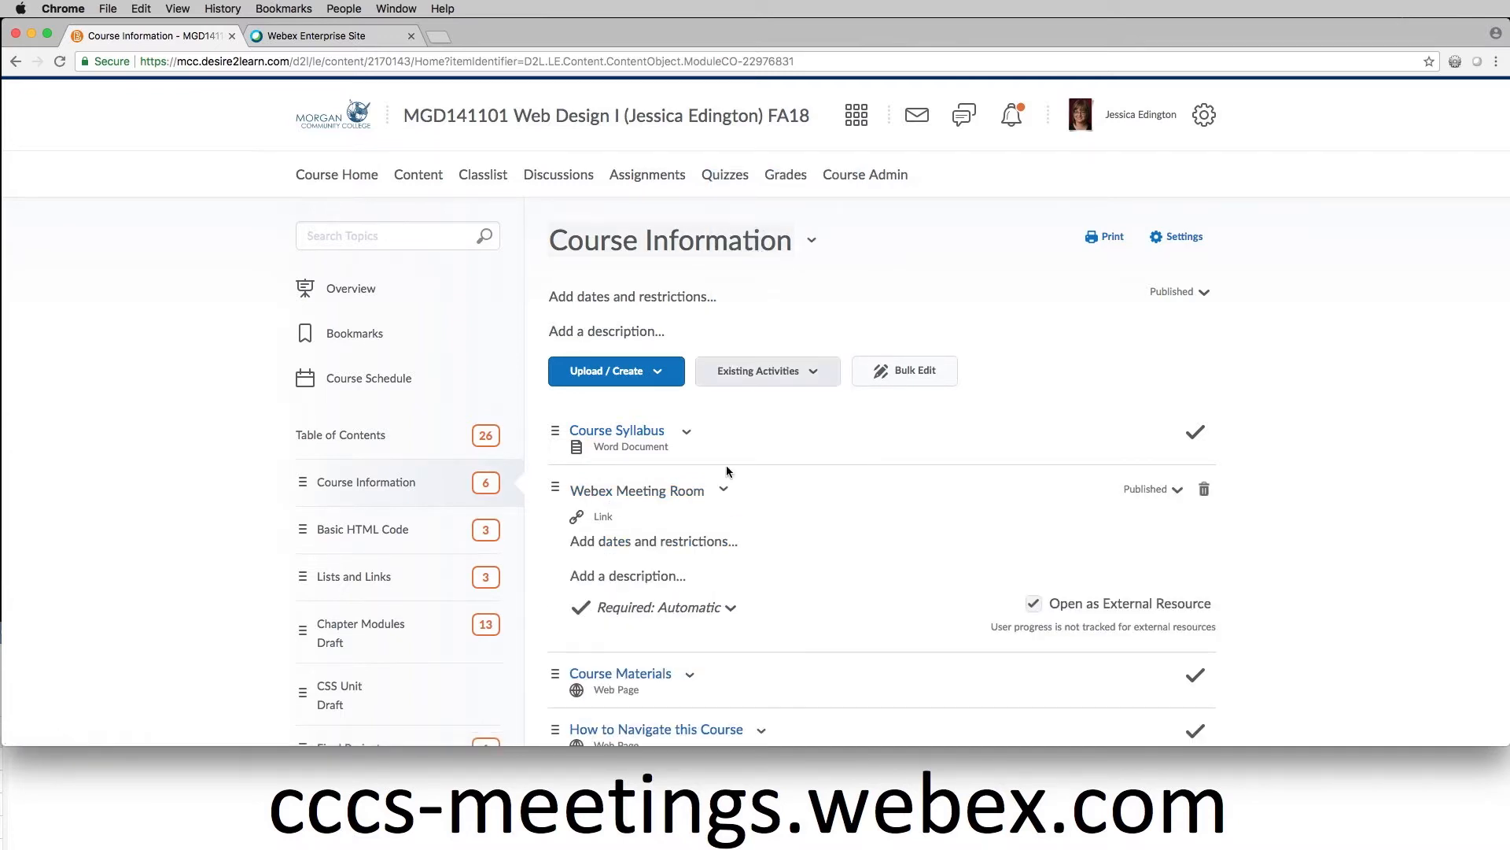
click(643, 581)
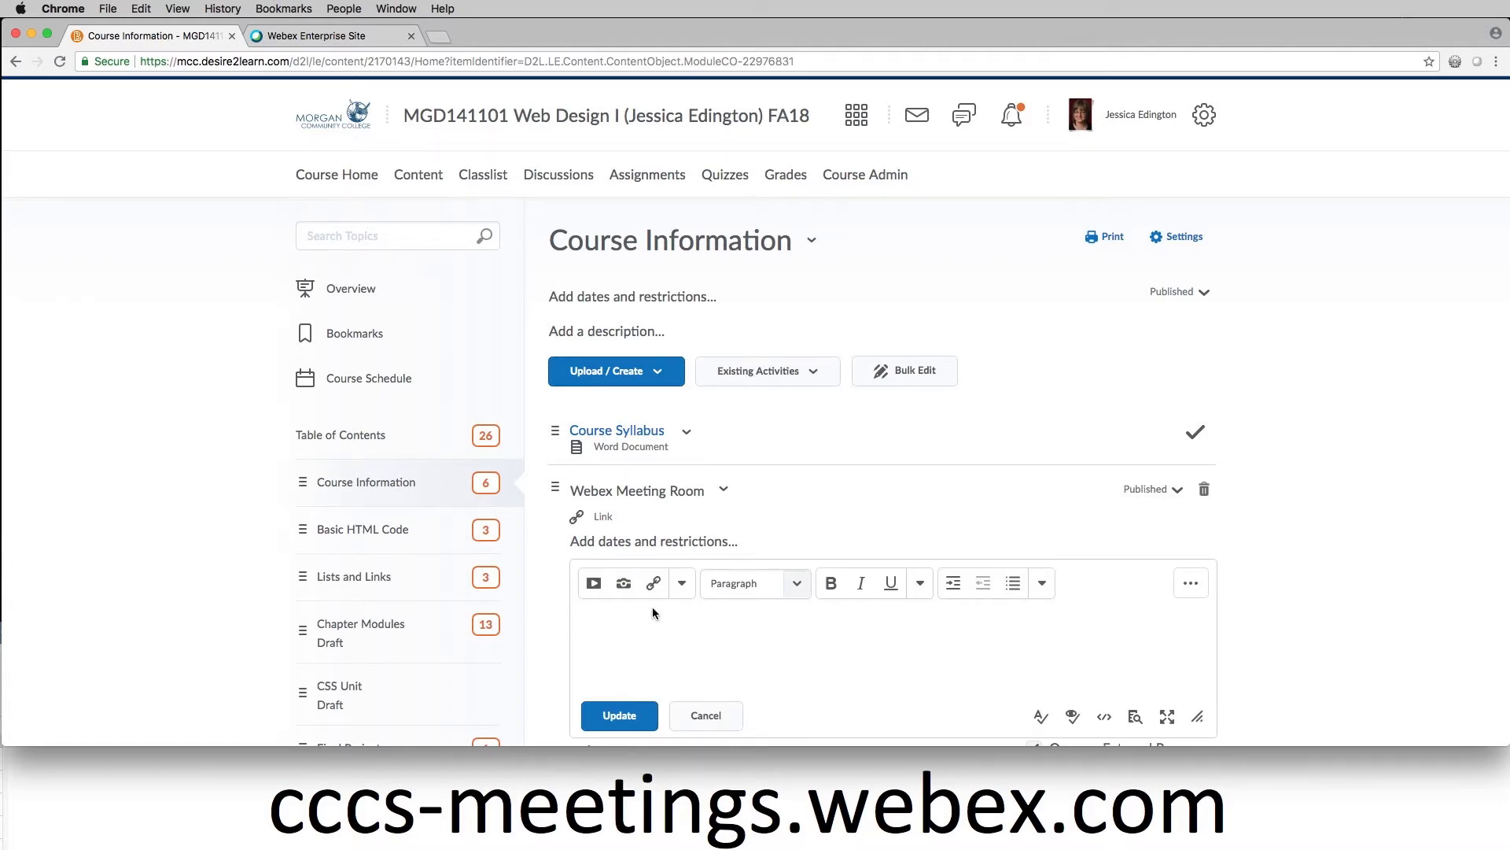
text(Click this link to join our live, in-progress class due)
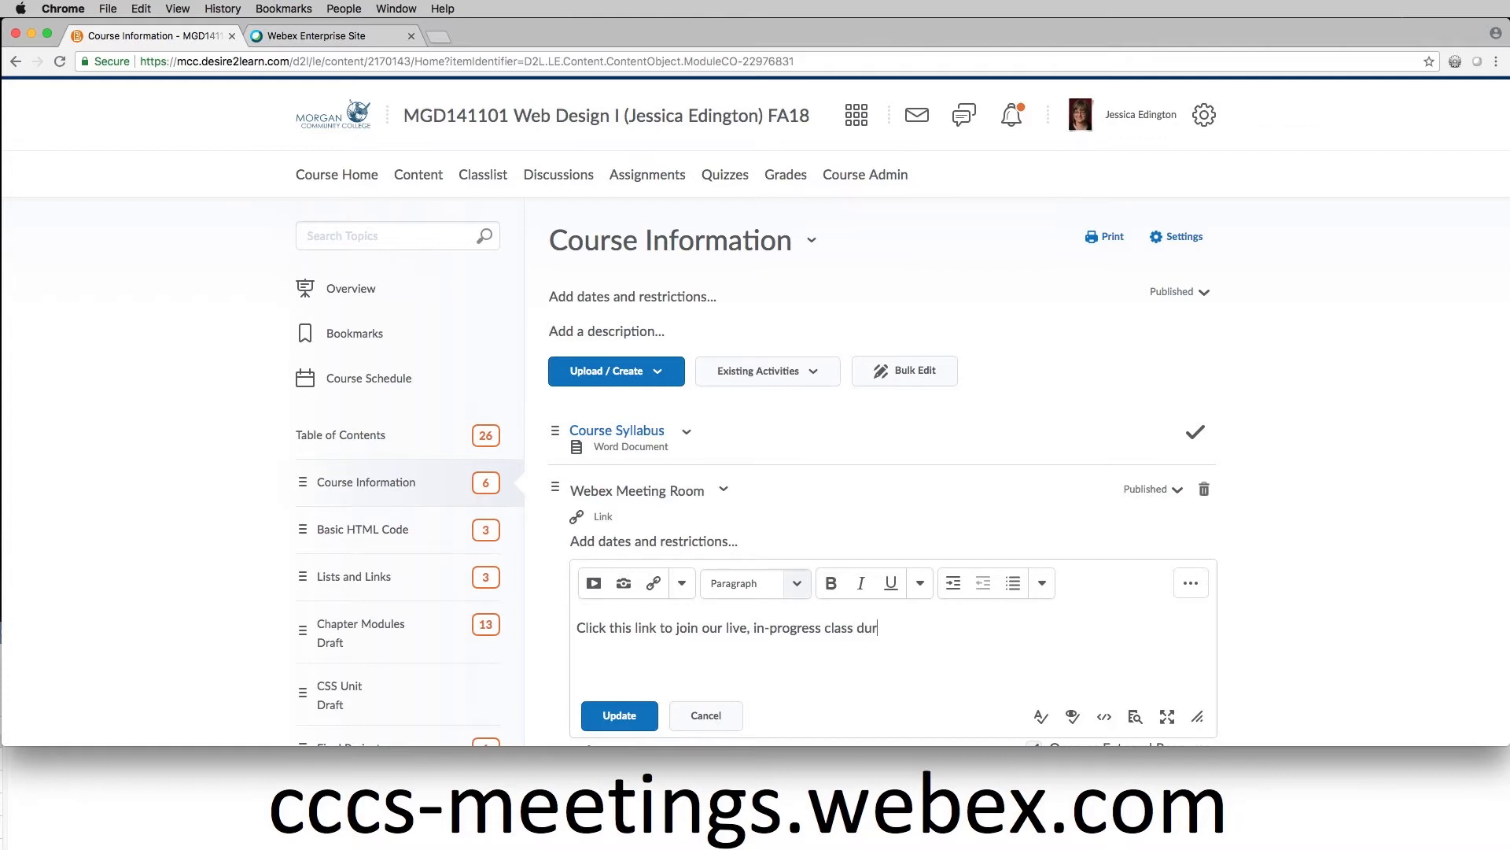
text(ing designated meeting dates)
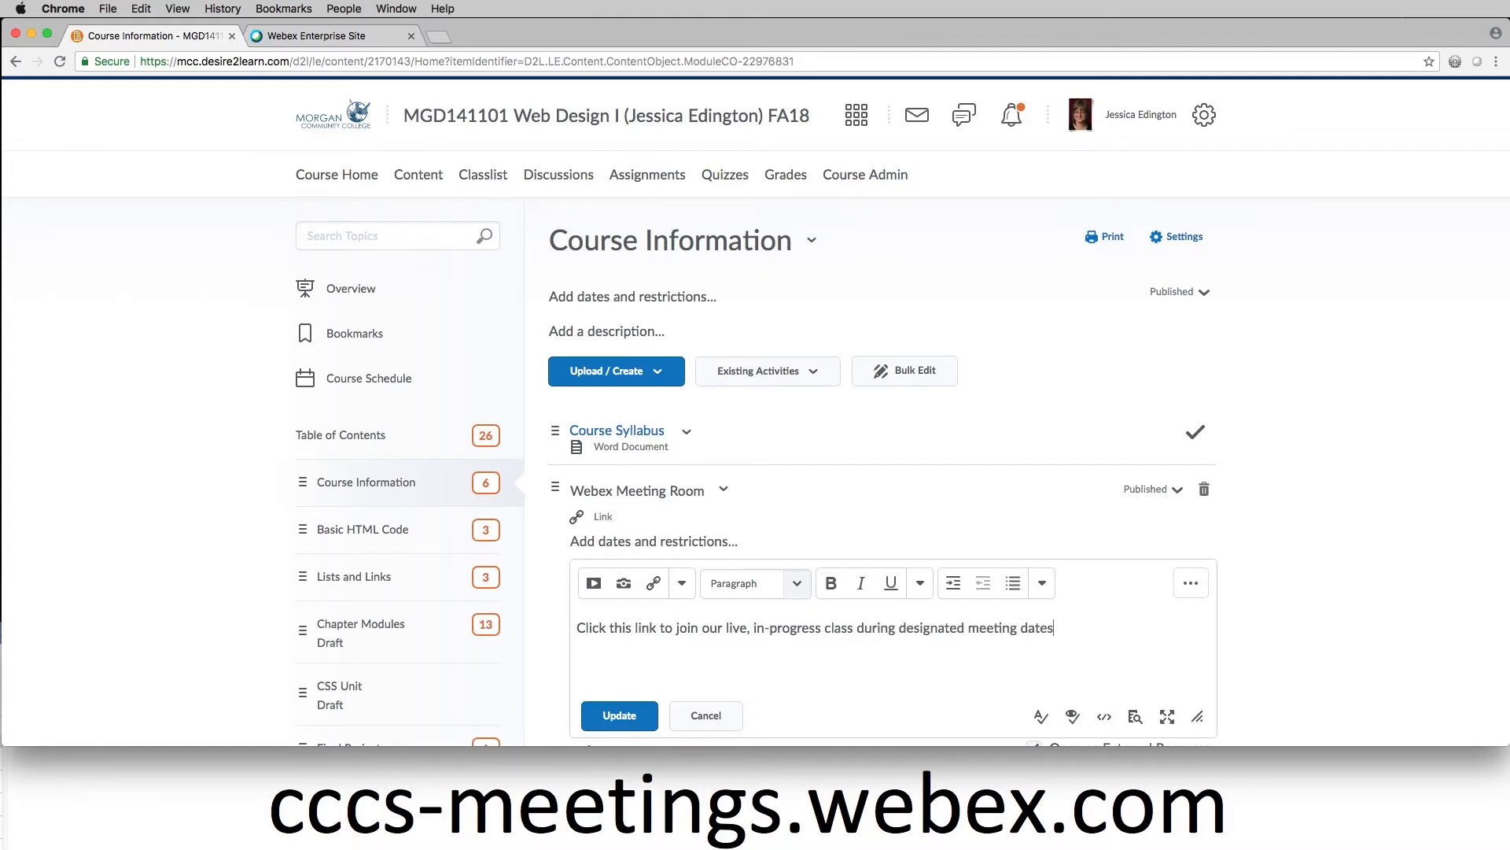
Step: Complete the description with "and times. Have your microphone and webcam handy and connected for easy setup.", save it, and reopen the Course Information module
text( and times. Have your microphone and webcam)
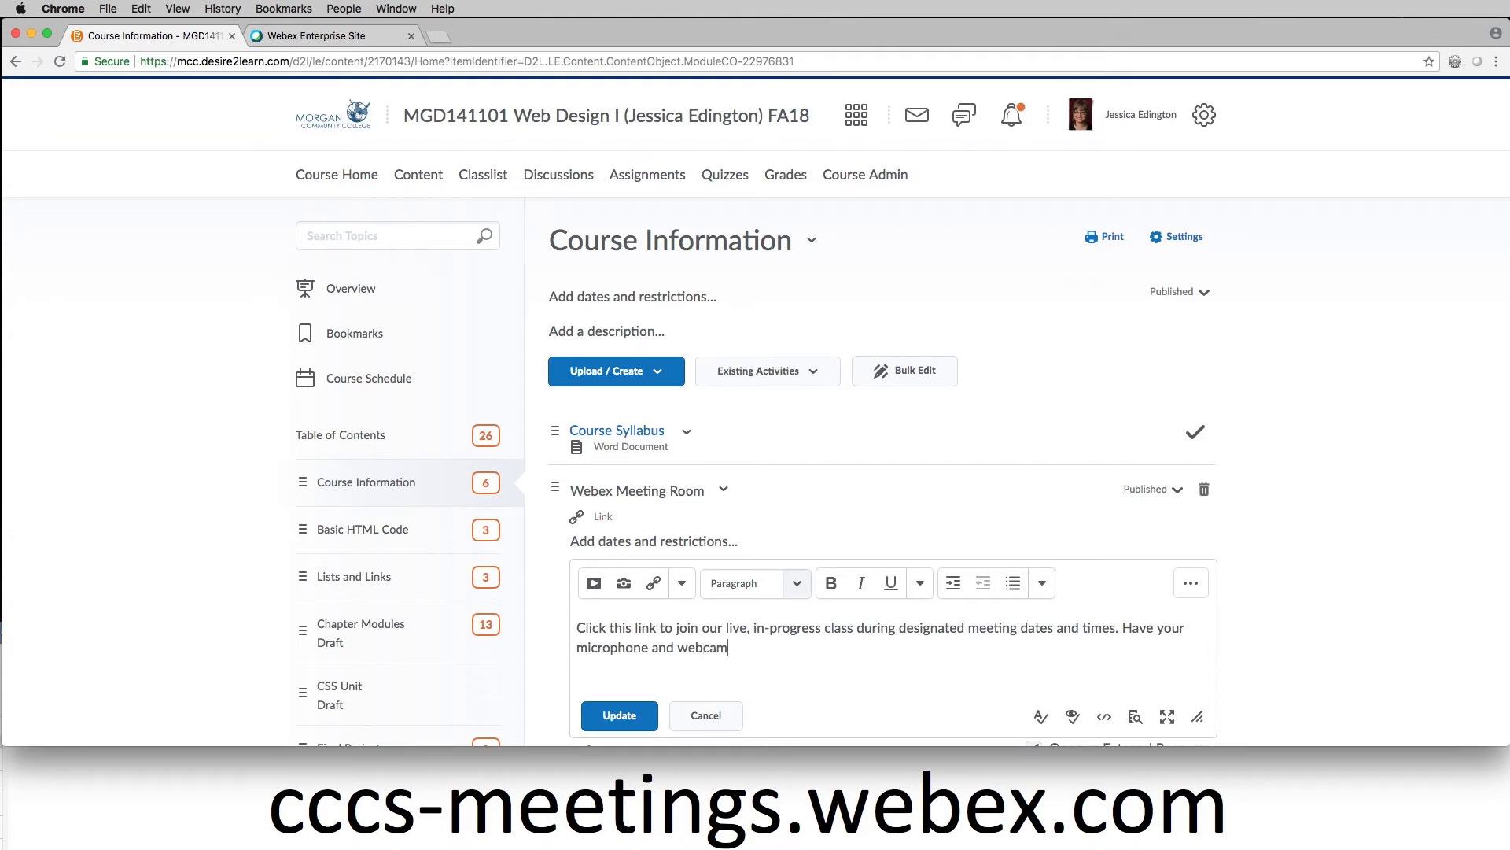
text( handy and connected for easy setup.)
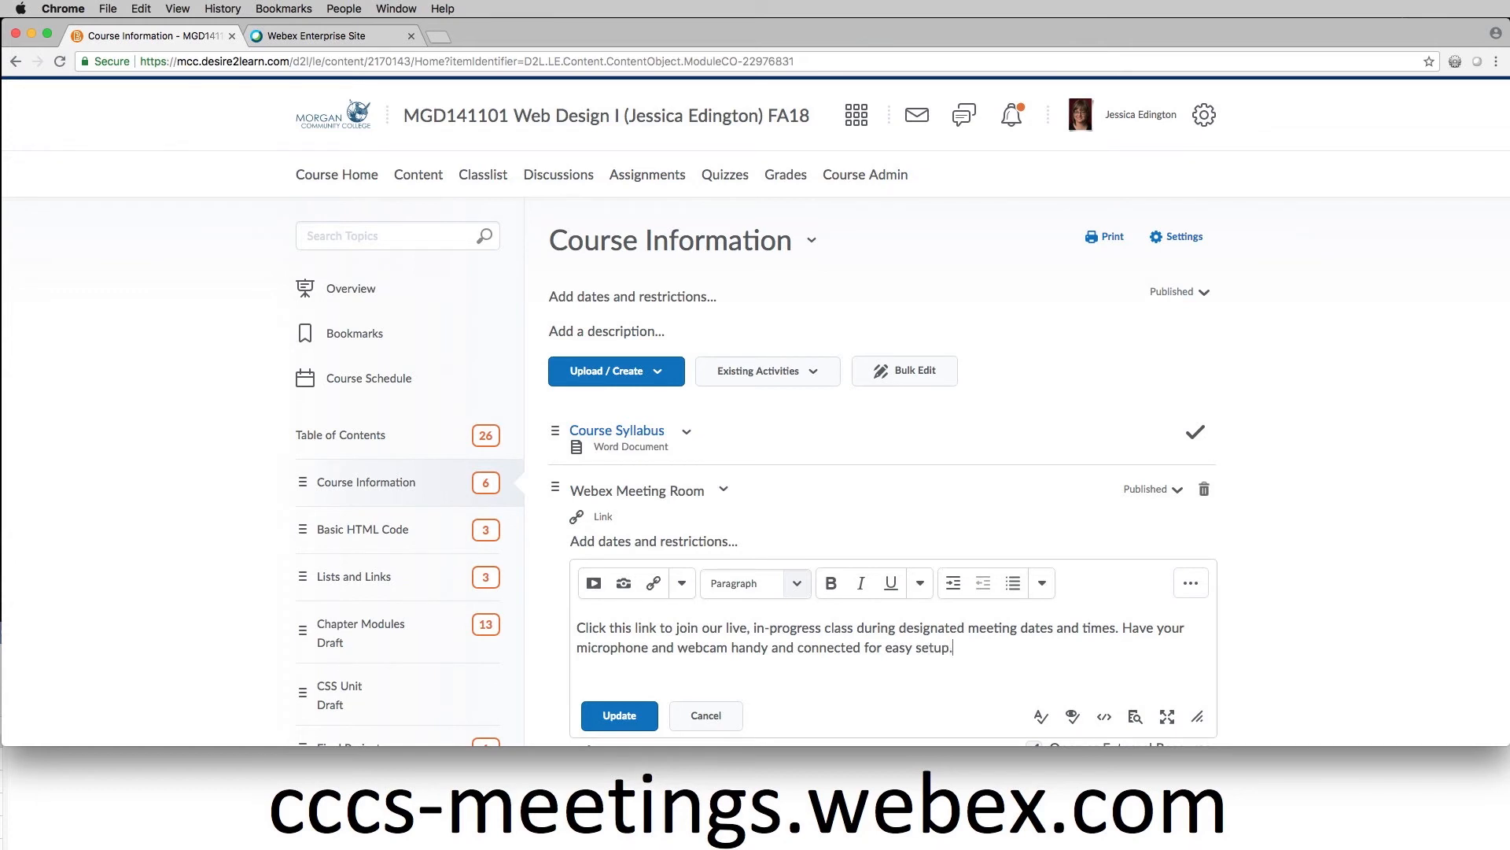
click(637, 716)
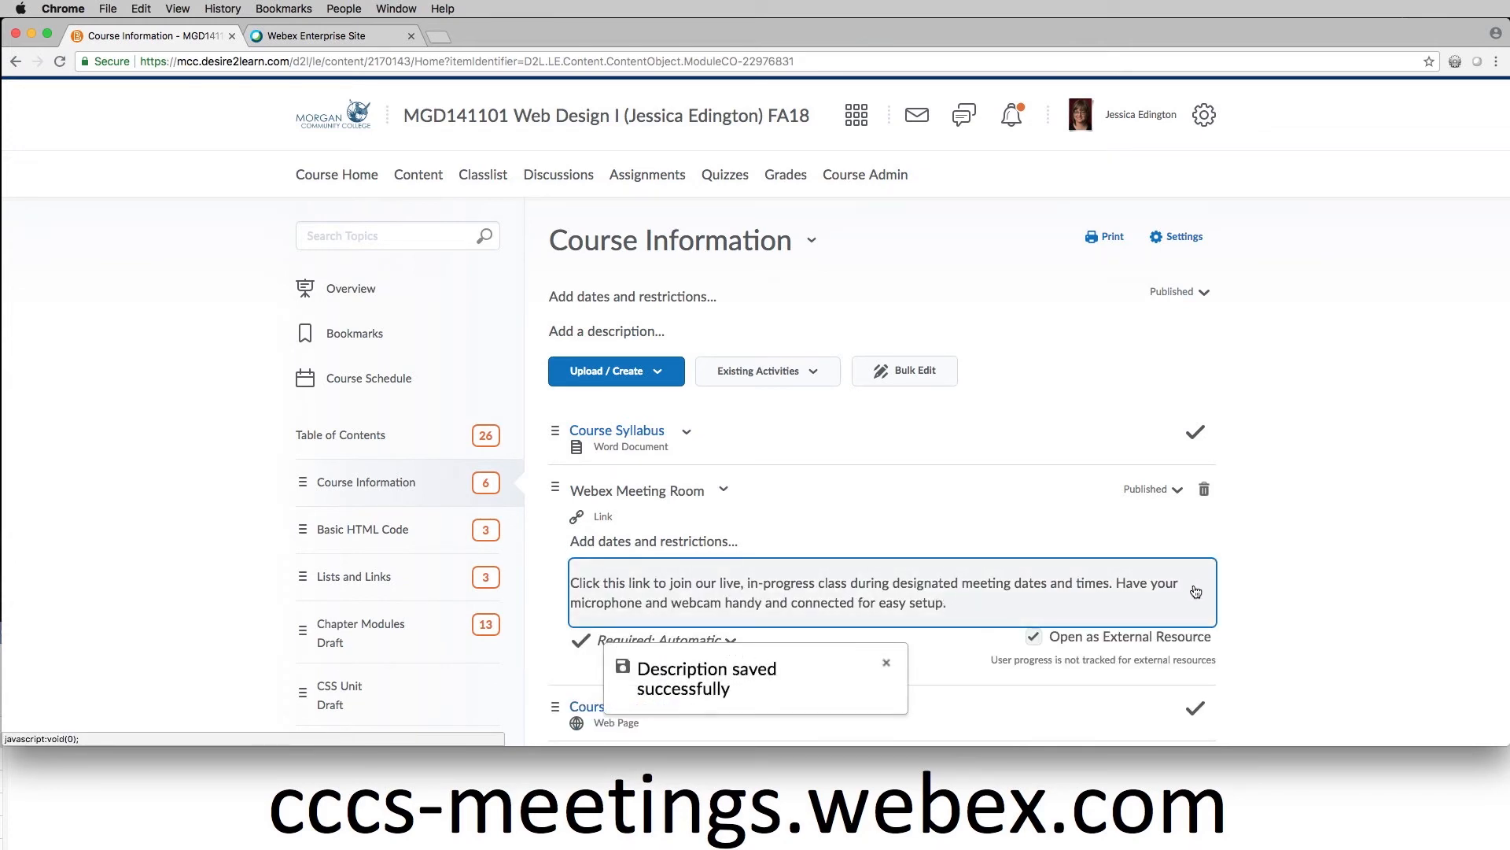
click(400, 529)
click(402, 491)
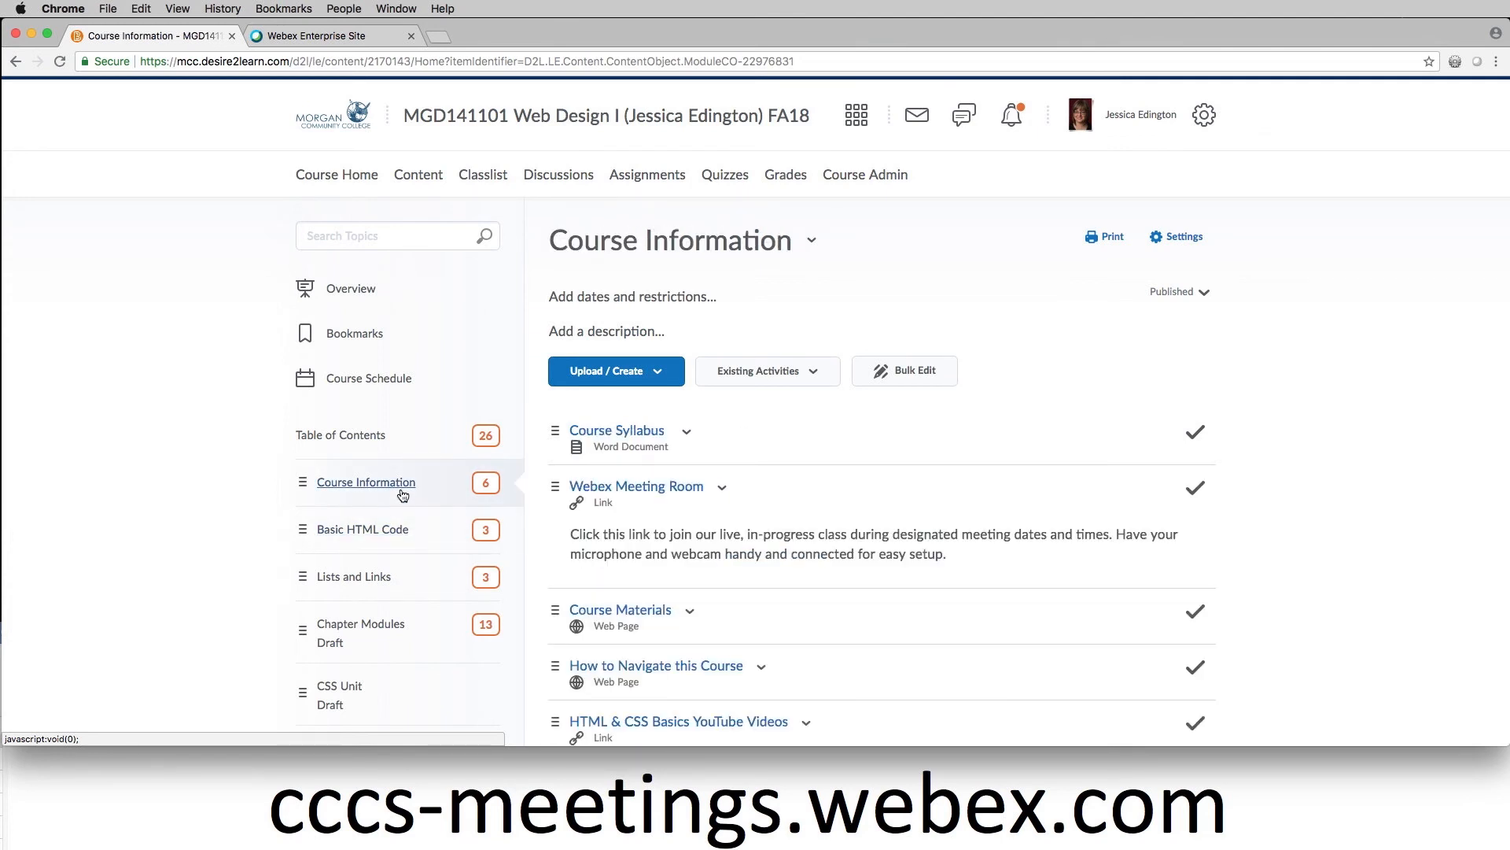